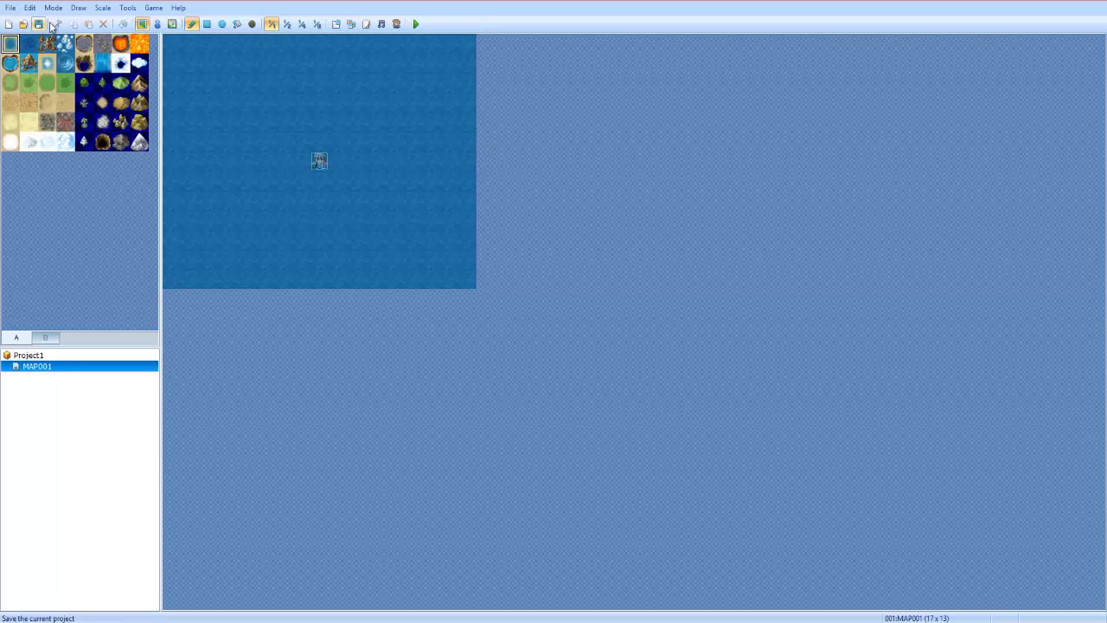
# Step: Paint an oval grass island on the water with the Ellipse tool, then enter Event mode
pyautogui.click(10, 82)
pyautogui.click(221, 23)
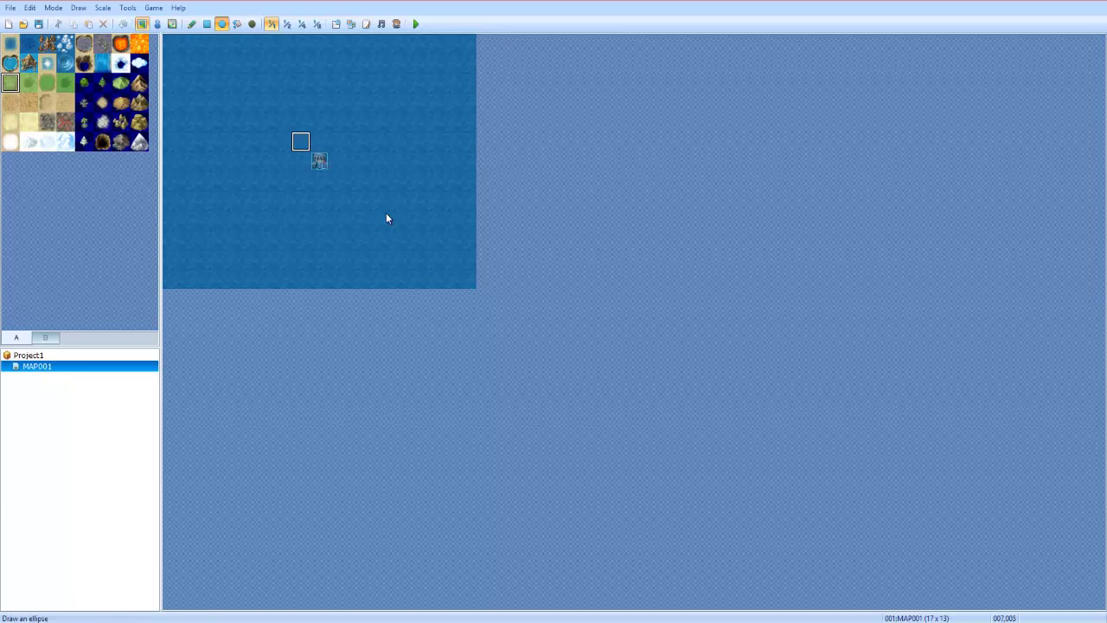
pyautogui.moveTo(400, 227)
pyautogui.mouseDown()
pyautogui.moveTo(365, 187)
pyautogui.moveTo(201, 74)
pyautogui.mouseUp()
pyautogui.moveTo(439, 266); pyautogui.dragTo(231, 107)
pyautogui.click(157, 24)
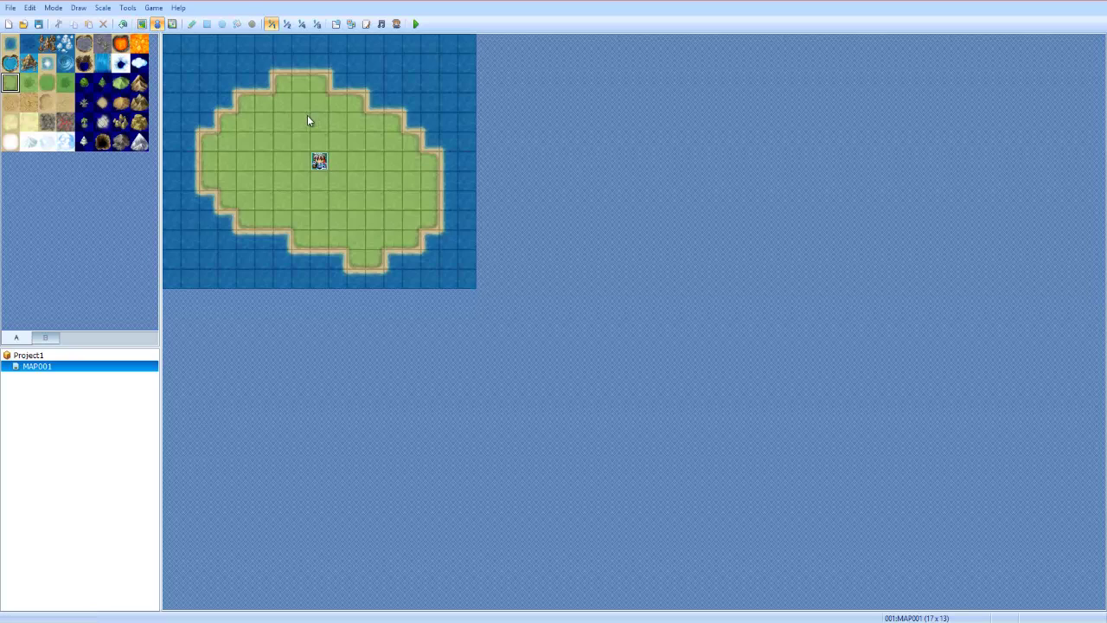
pyautogui.doubleClick(301, 115)
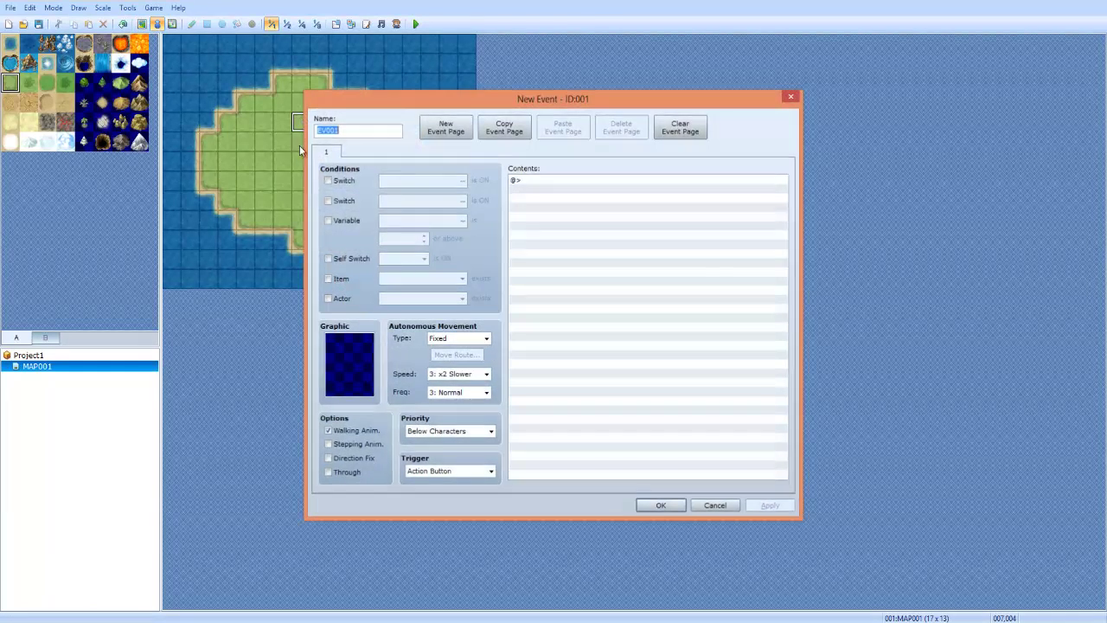
pyautogui.click(736, 506)
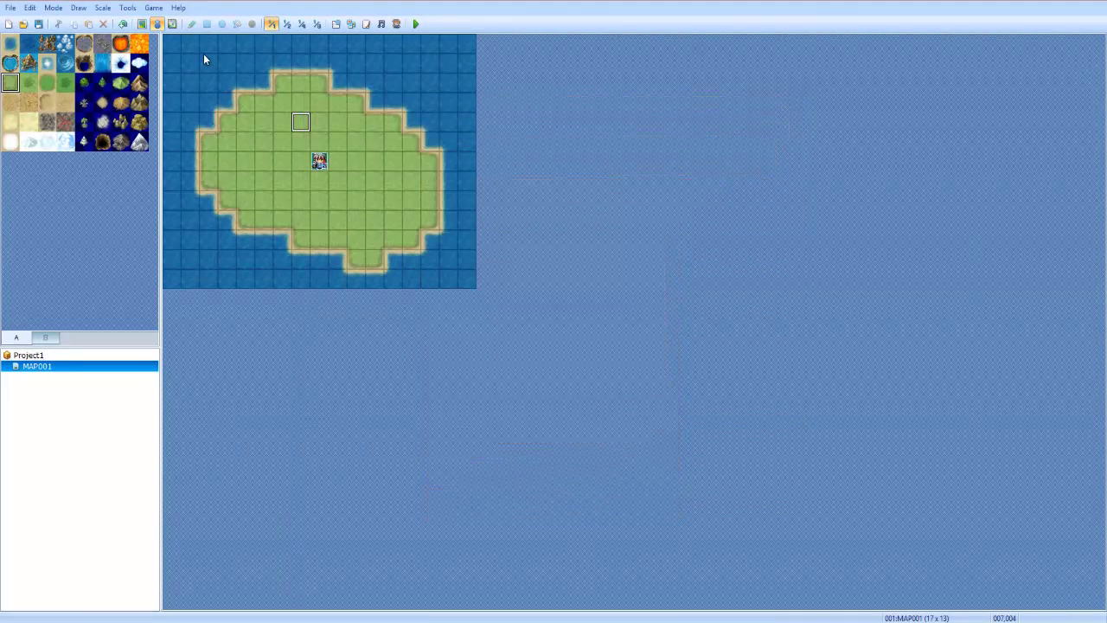
pyautogui.doubleClick(295, 125)
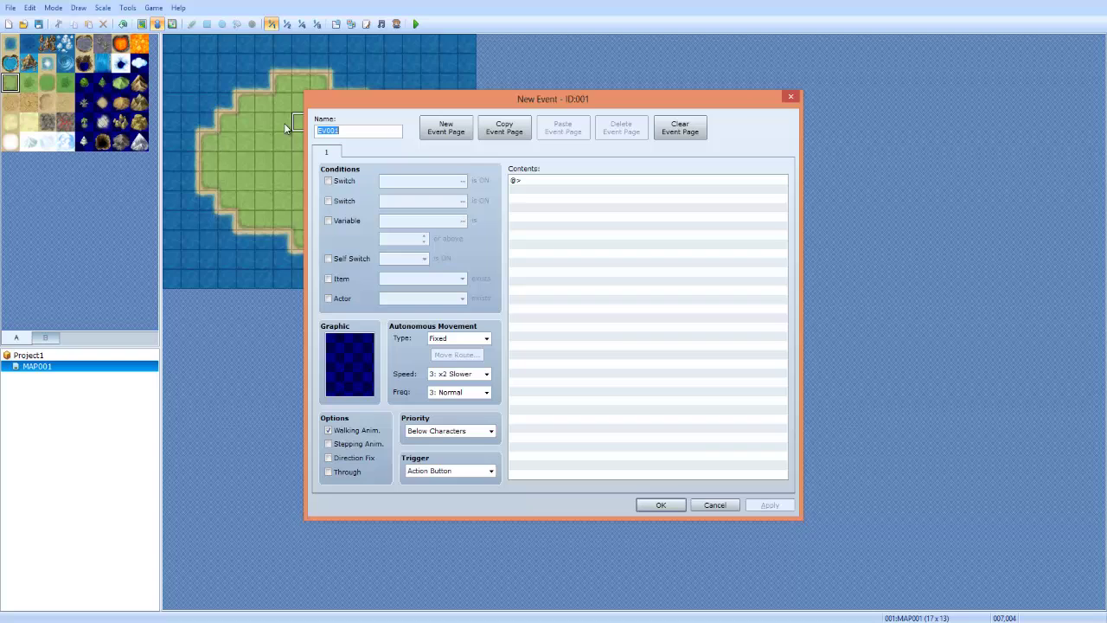
pyautogui.click(709, 509)
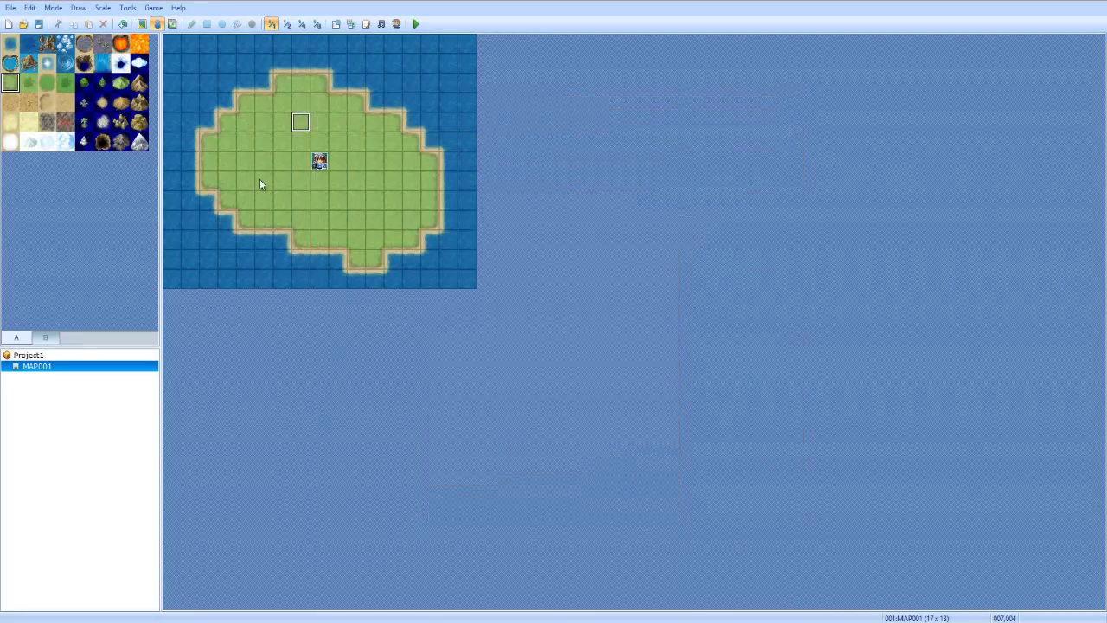
pyautogui.rightClick(298, 123)
pyautogui.moveTo(354, 214)
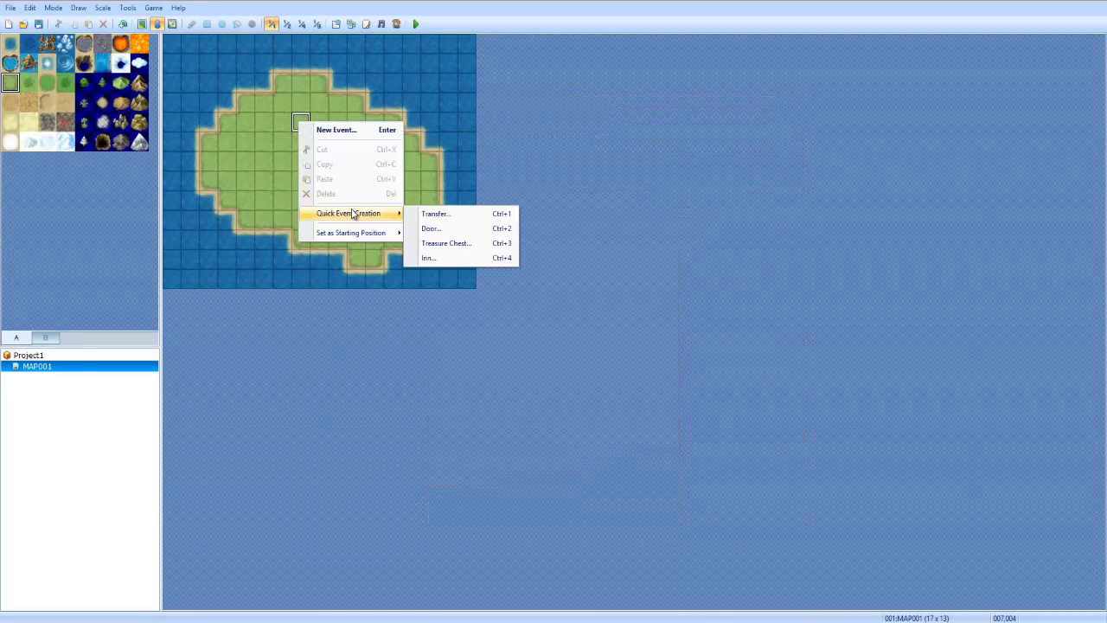
pyautogui.click(452, 257)
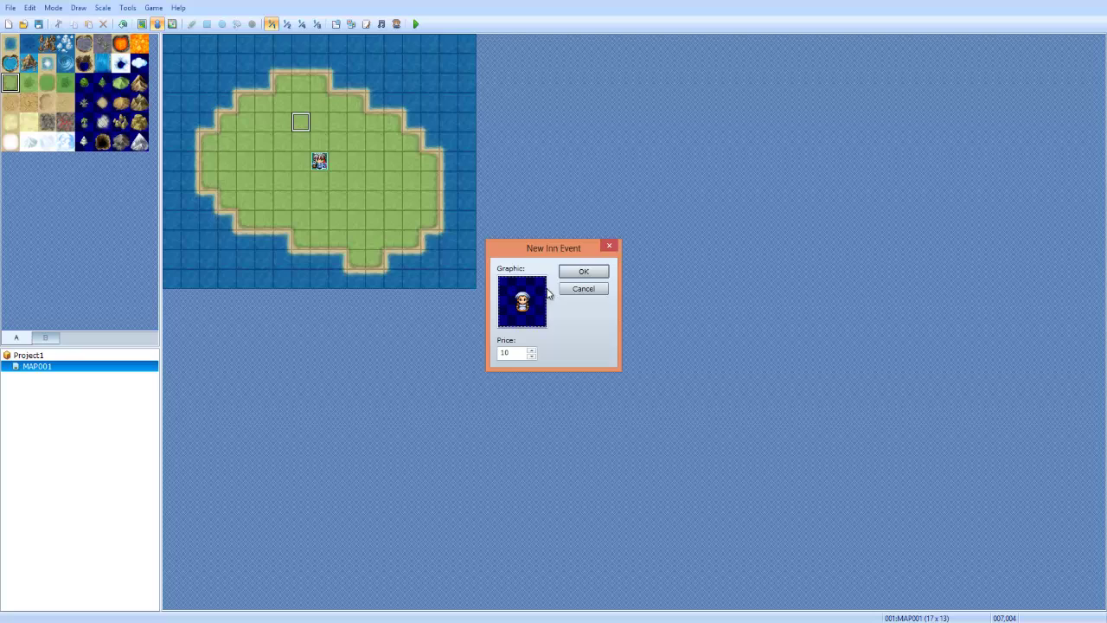
pyautogui.click(581, 289)
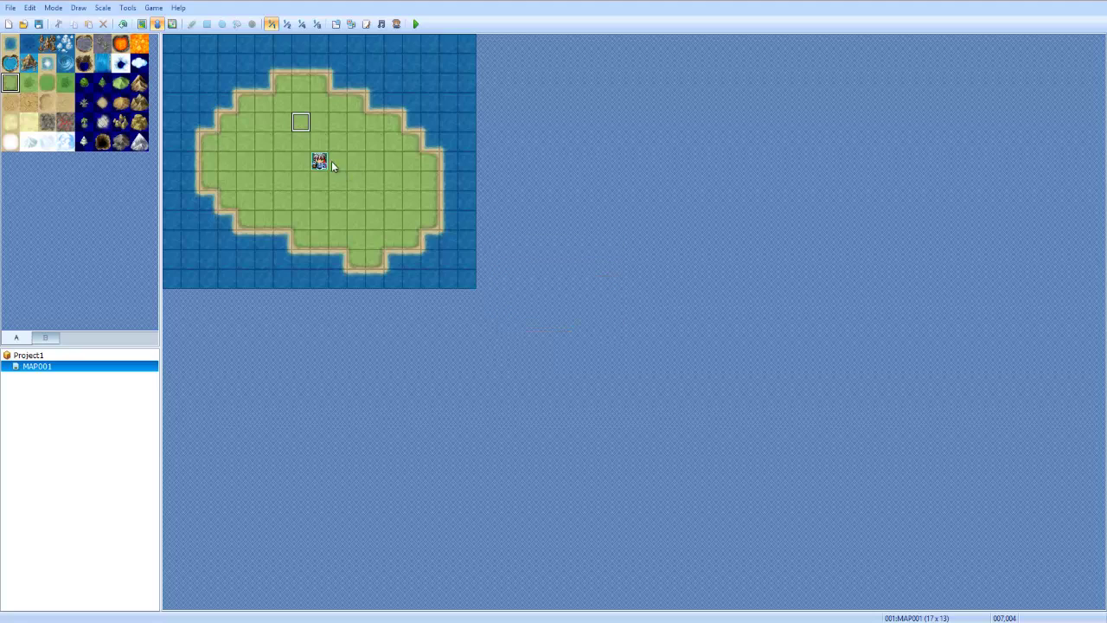
pyautogui.rightClick(303, 123)
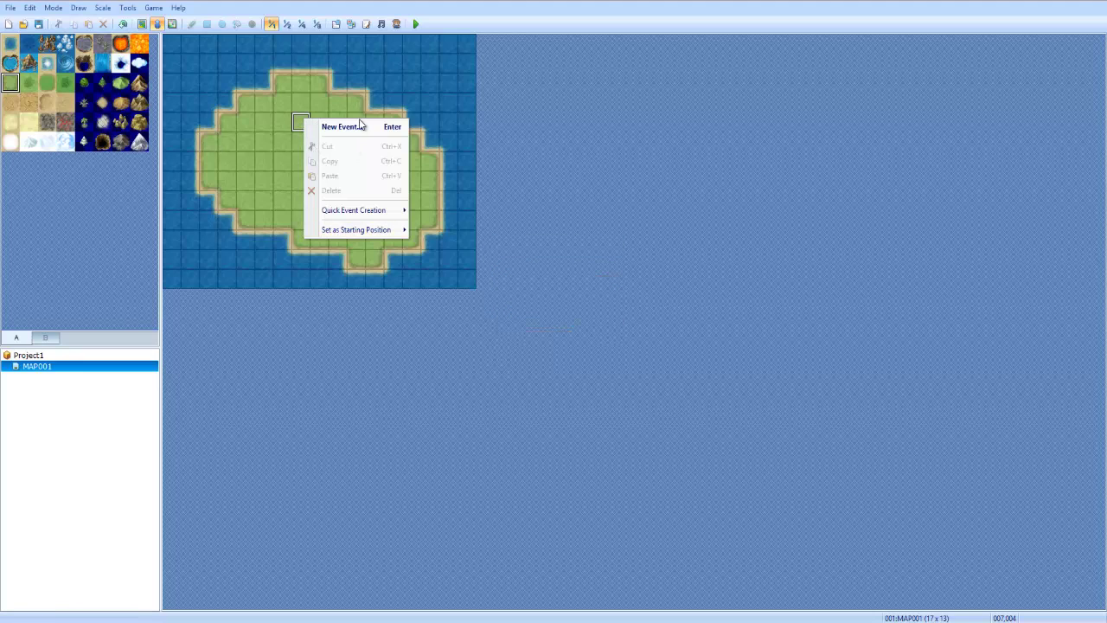
pyautogui.click(263, 141)
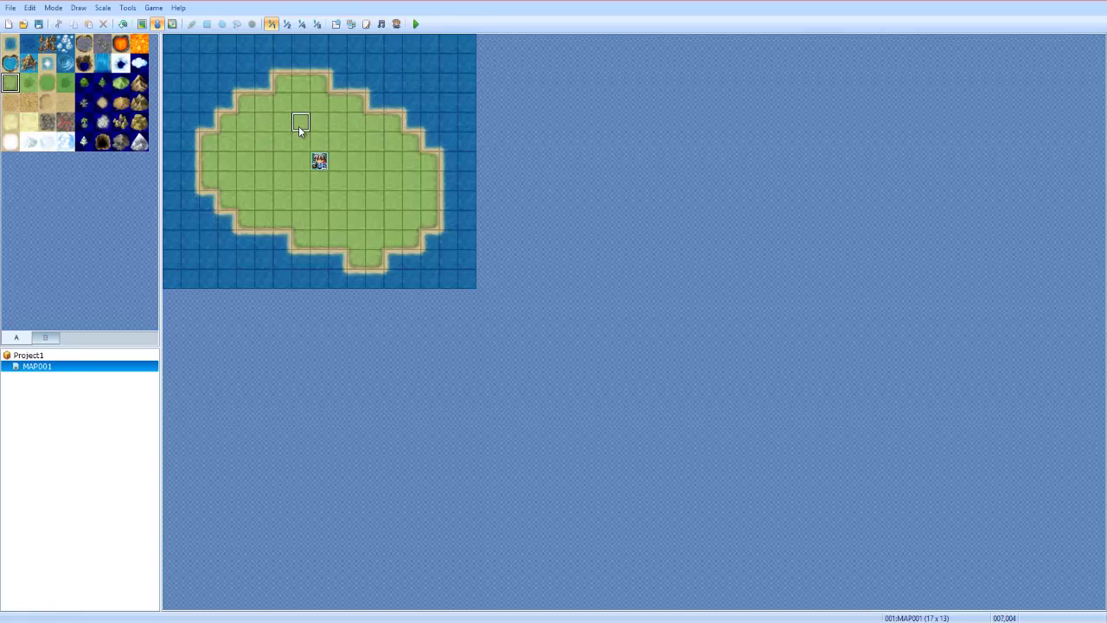
pyautogui.rightClick(298, 125)
pyautogui.moveTo(337, 238)
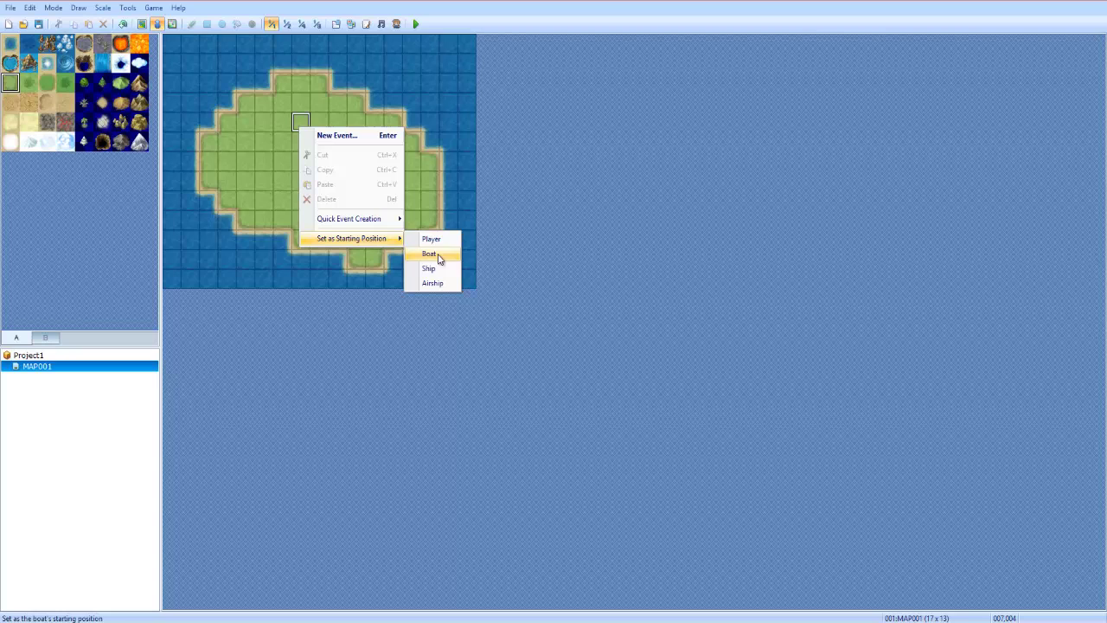
# Step: Create event 001 on the island tile above the hero and name it 'My Event'
pyautogui.click(328, 136)
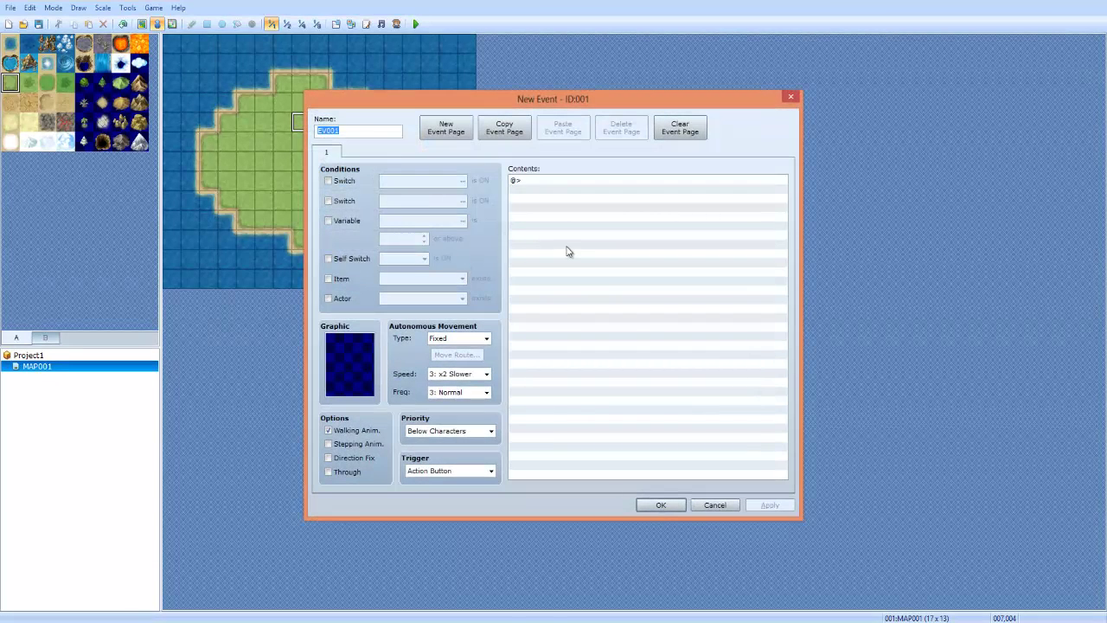
pyautogui.click(567, 251)
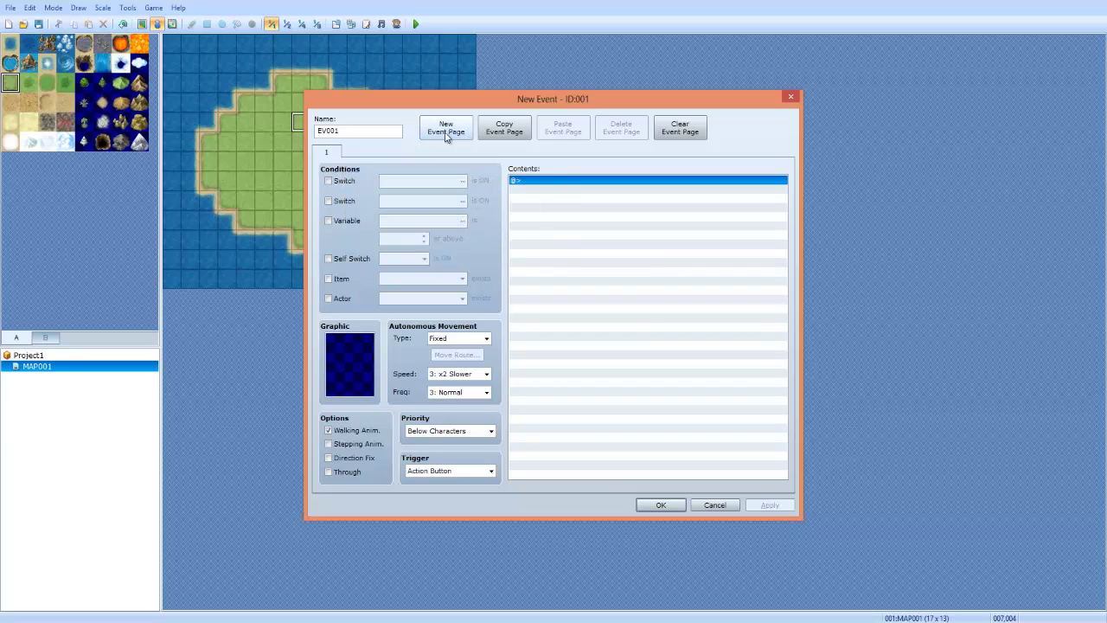
pyautogui.doubleClick(375, 130)
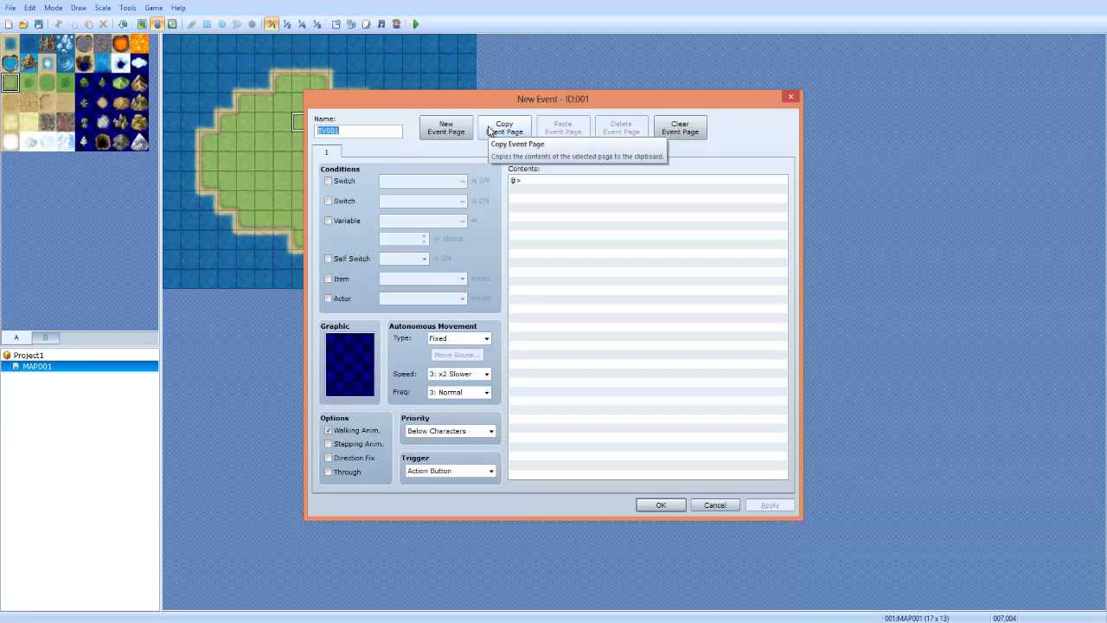
pyautogui.write('Event')
pyautogui.hotkey('ctrl', 'a')
pyautogui.write('My')
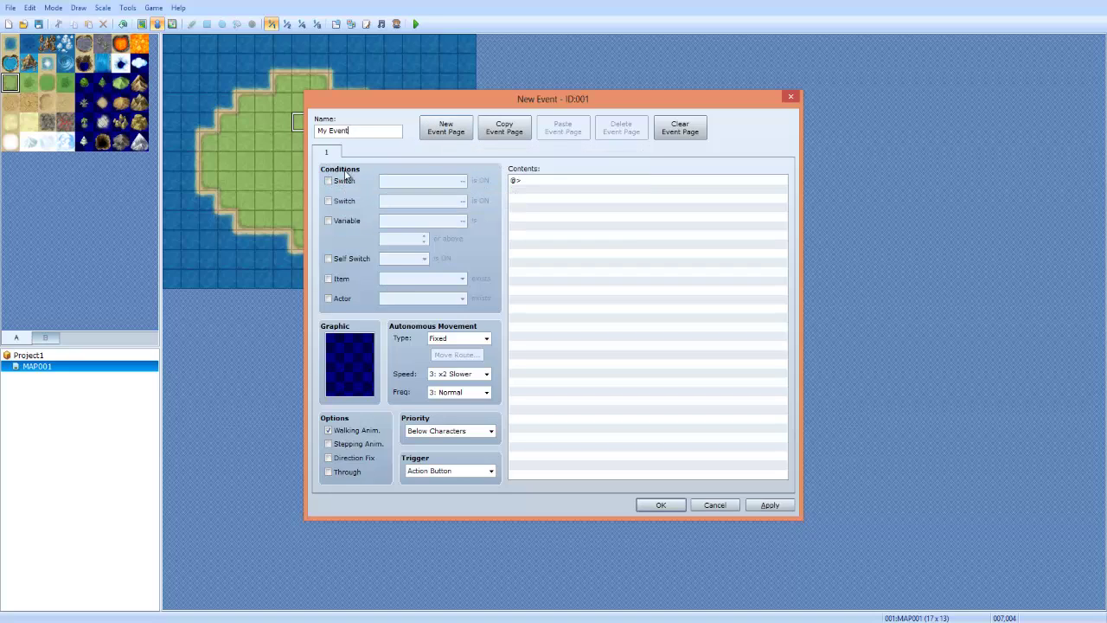
# Step: Turn each Switch condition and the Variable condition on, then off again
pyautogui.click(345, 182)
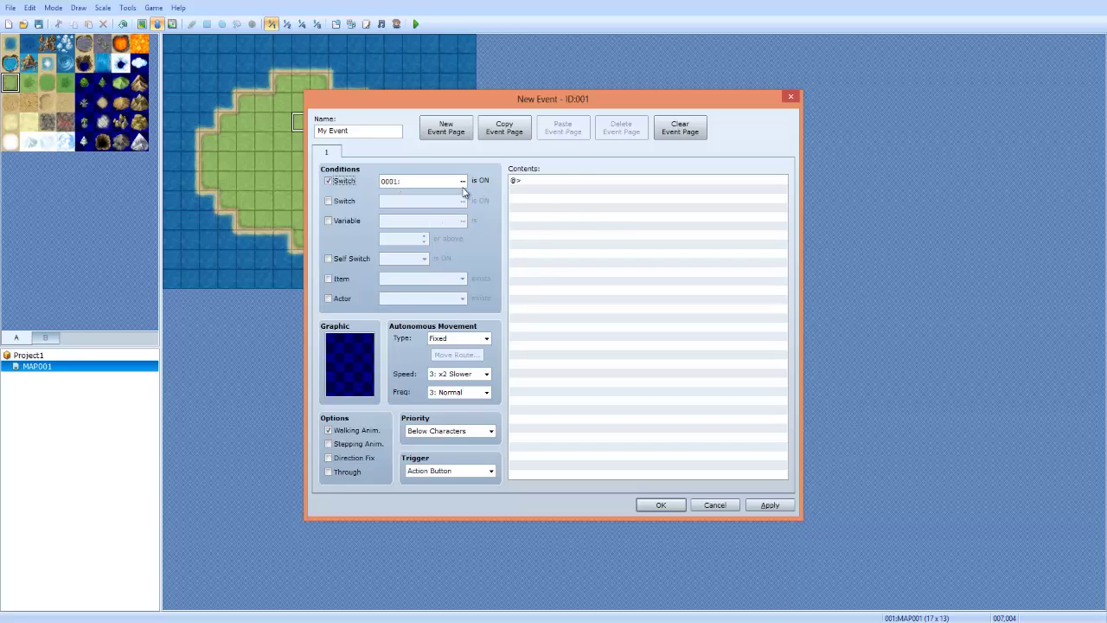
pyautogui.click(344, 182)
pyautogui.click(342, 203)
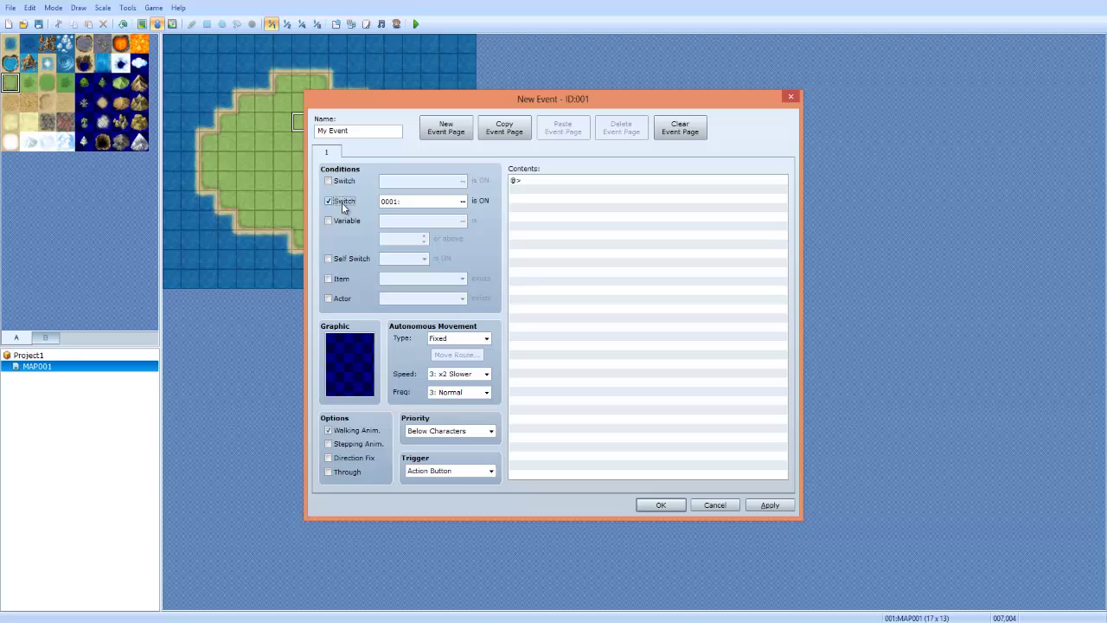
pyautogui.click(342, 202)
pyautogui.click(347, 220)
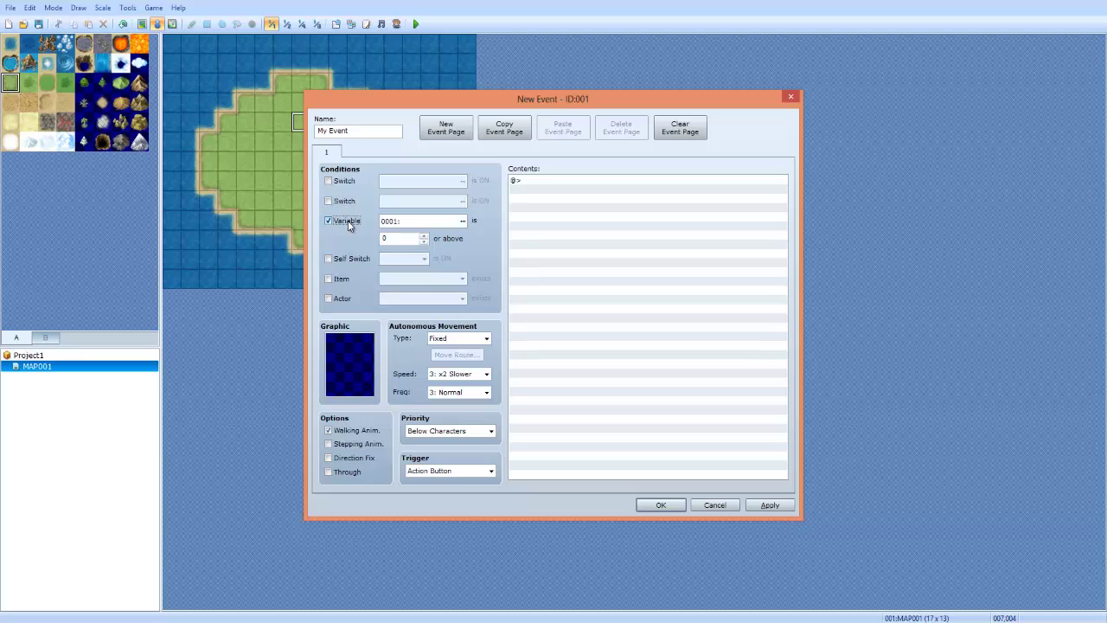
pyautogui.click(623, 217)
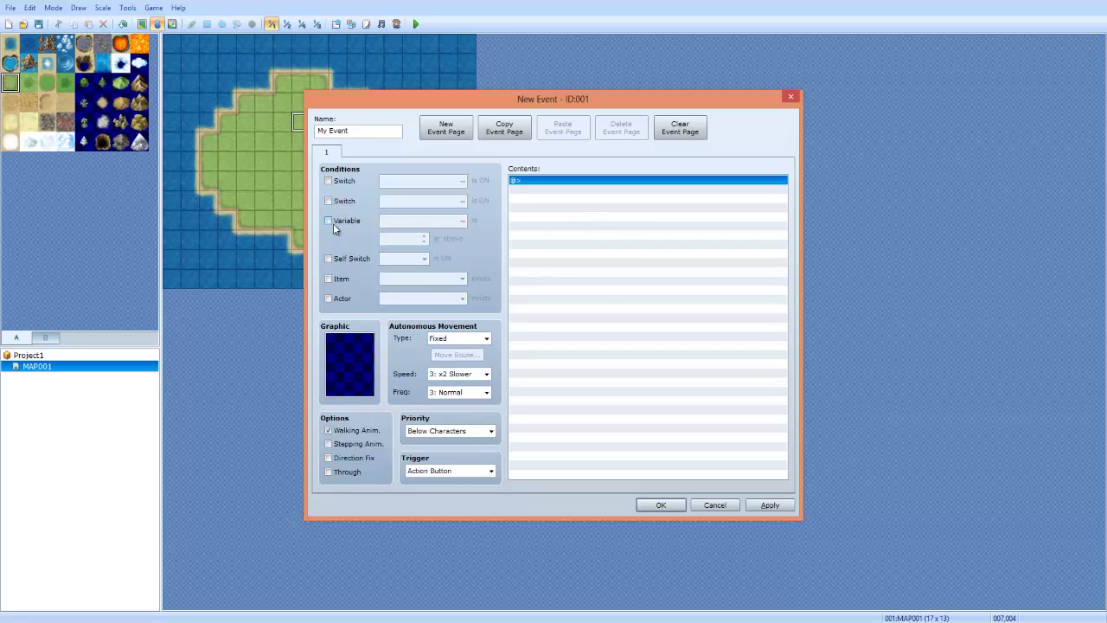
# Step: Re-enable the Variable condition, inspect its threshold, then switch it and both Switches off
pyautogui.click(333, 223)
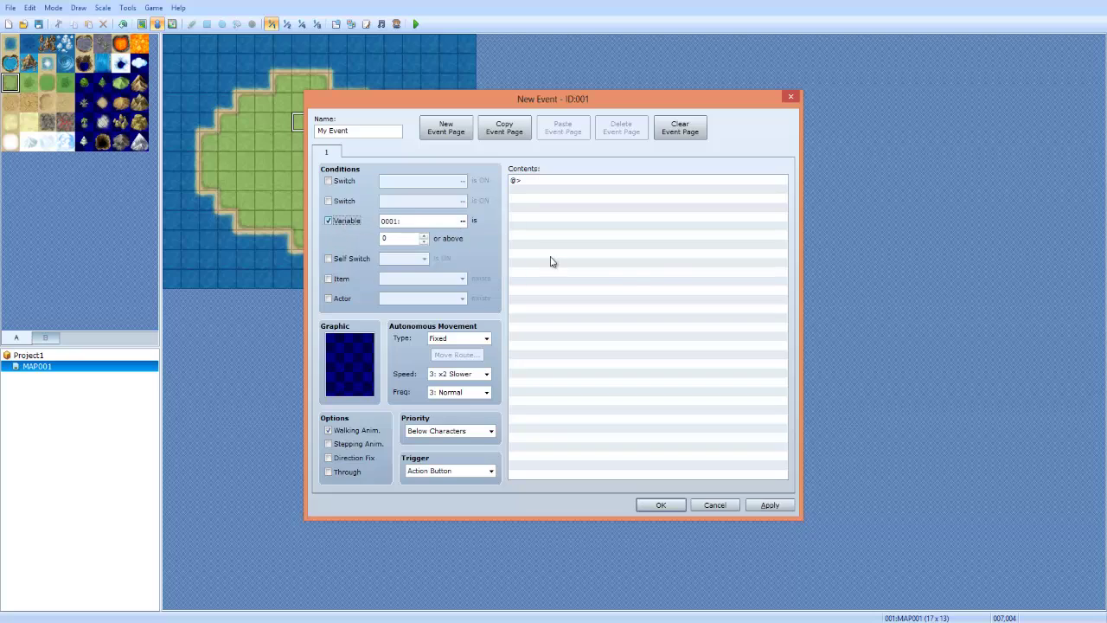
pyautogui.click(575, 234)
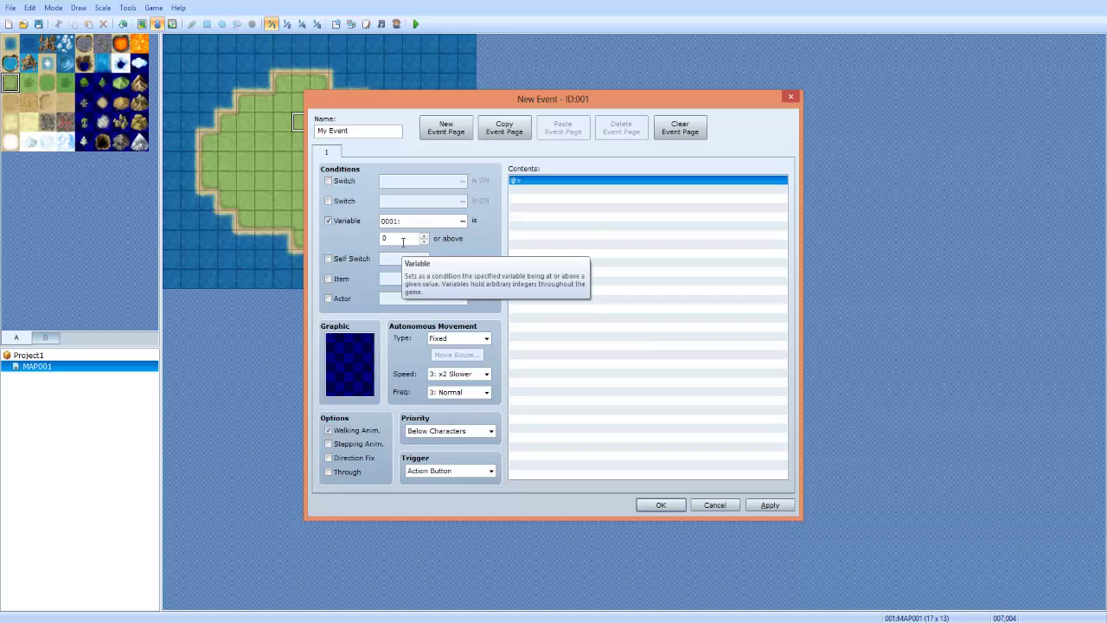
pyautogui.doubleClick(386, 238)
pyautogui.click(348, 220)
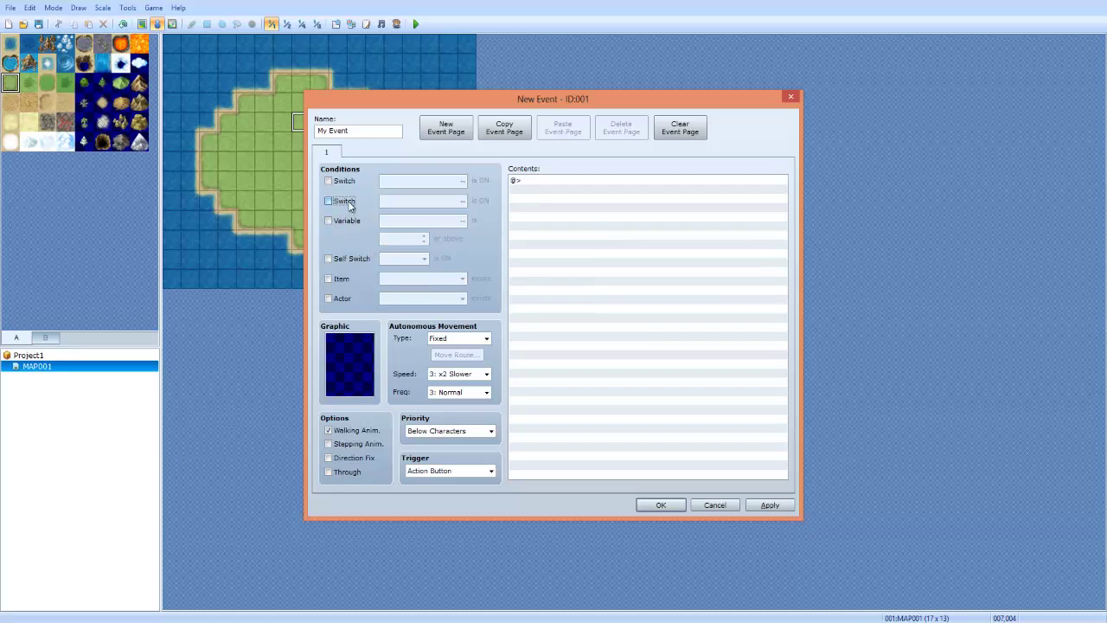
pyautogui.click(345, 200)
pyautogui.click(349, 183)
pyautogui.click(348, 183)
pyautogui.click(344, 201)
# Step: Toggle the Self Switch A, Potion item and 001:Eric actor conditions on and off
pyautogui.click(343, 261)
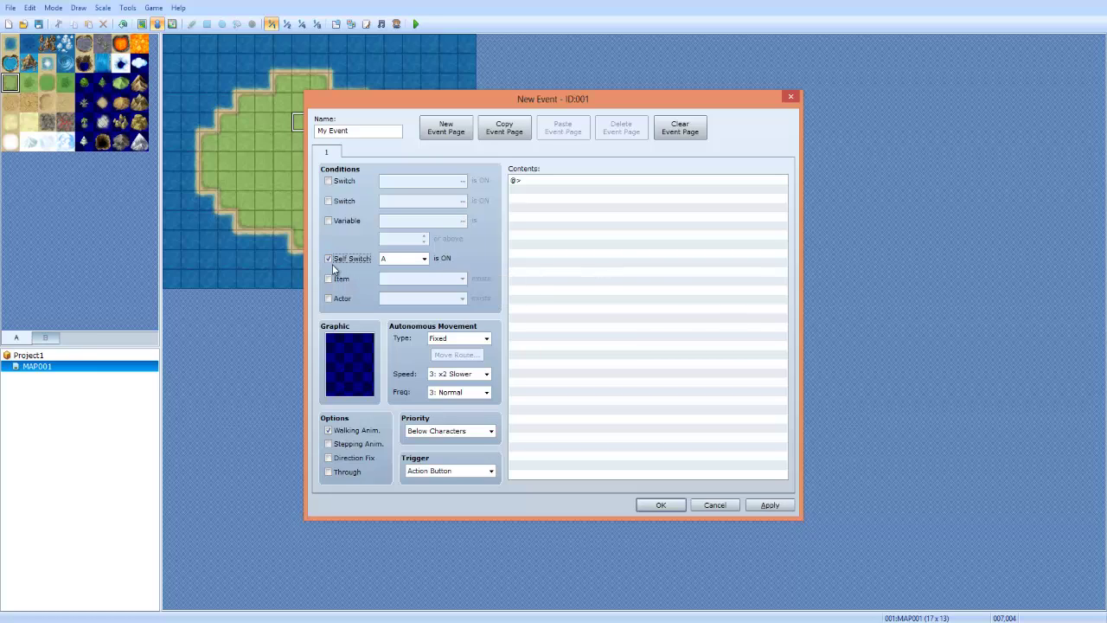
pyautogui.click(341, 259)
pyautogui.click(341, 281)
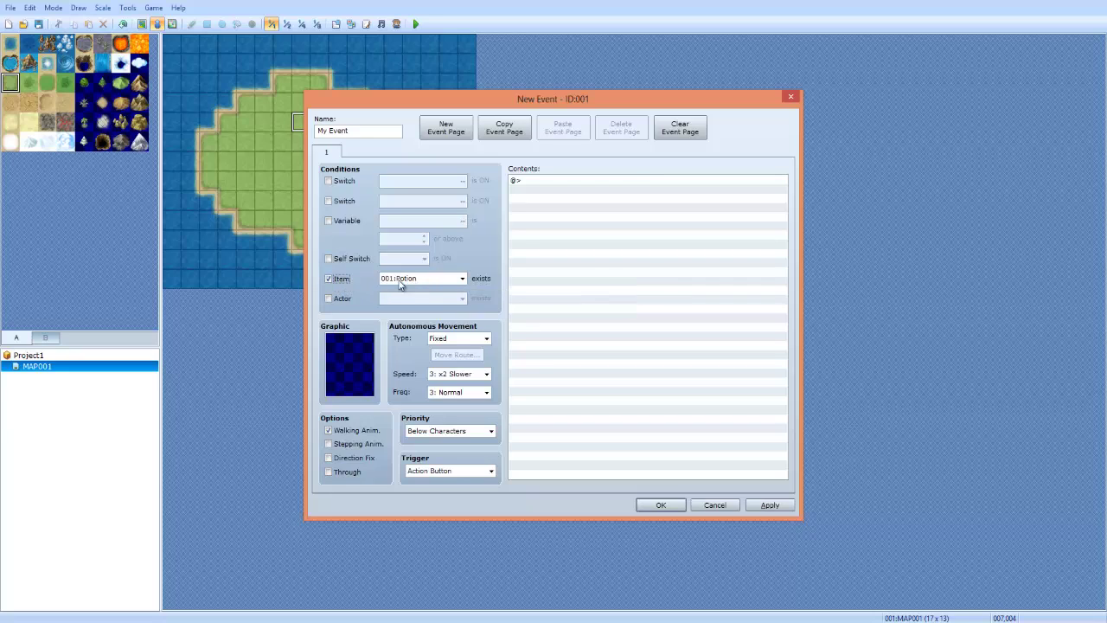
pyautogui.click(342, 283)
pyautogui.click(342, 298)
pyautogui.click(451, 299)
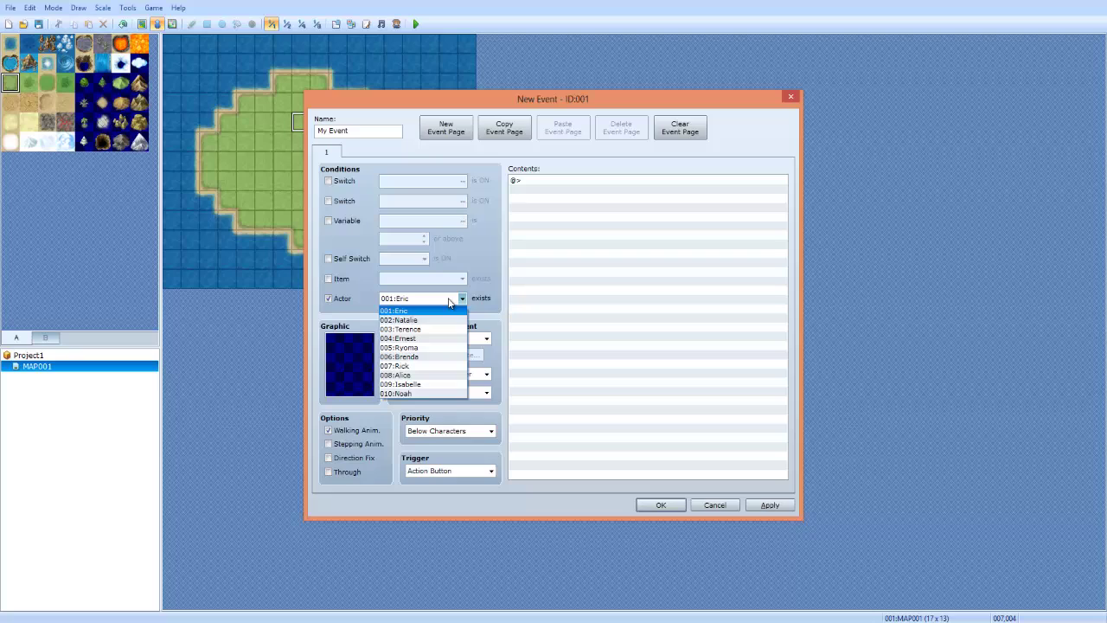
pyautogui.click(448, 302)
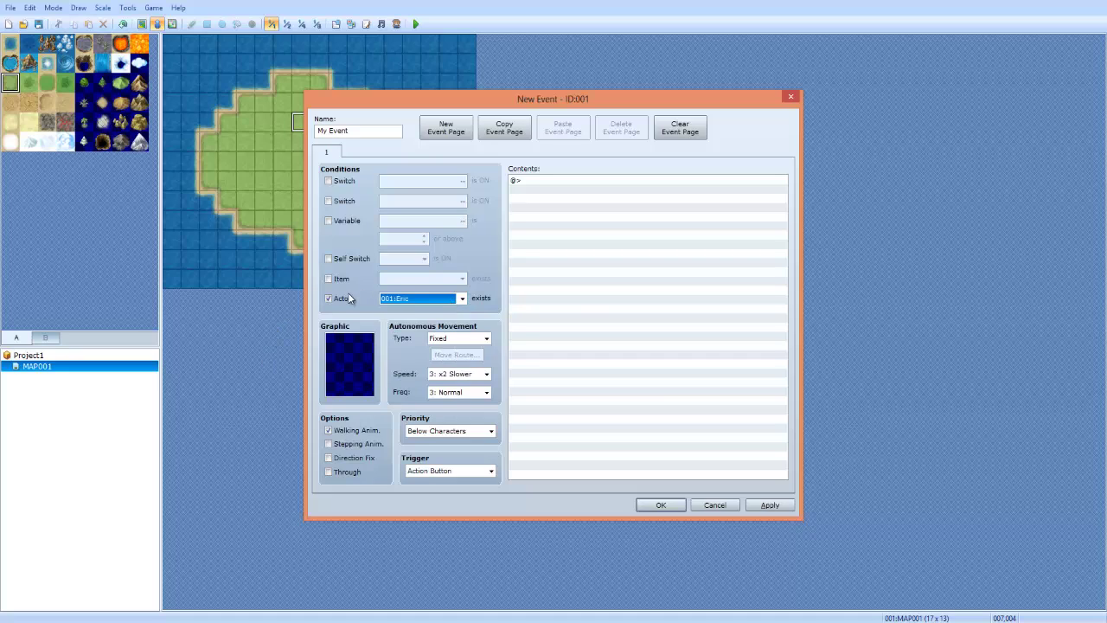
pyautogui.click(349, 298)
pyautogui.click(344, 367)
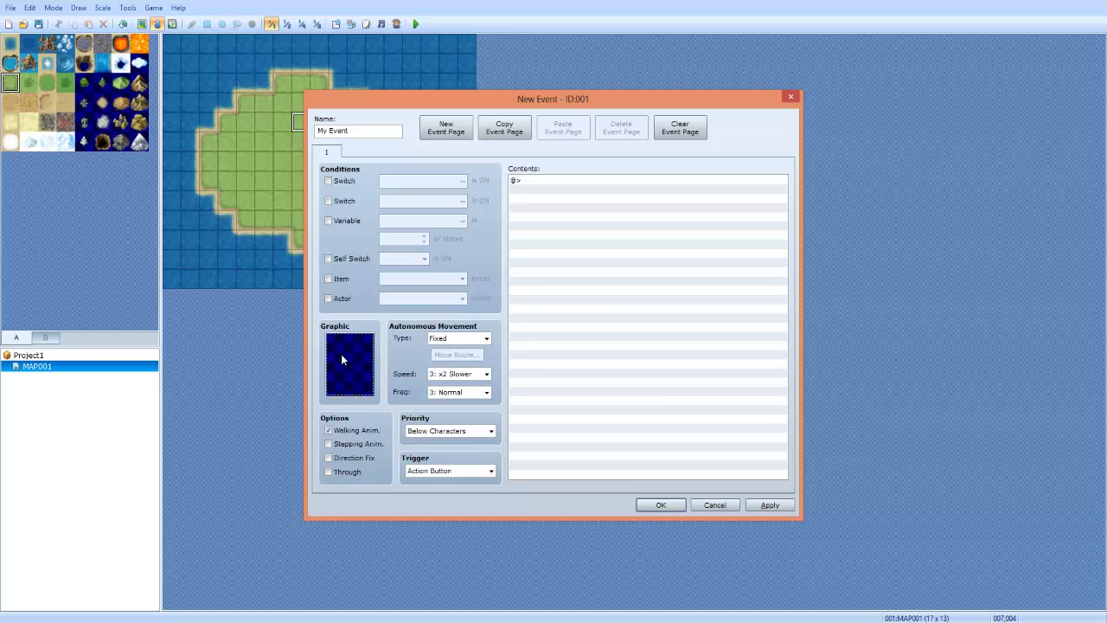
# Step: Browse the Graphic chooser's sprite and tileset sheets, then cancel without choosing
pyautogui.doubleClick(340, 354)
pyautogui.click(460, 211)
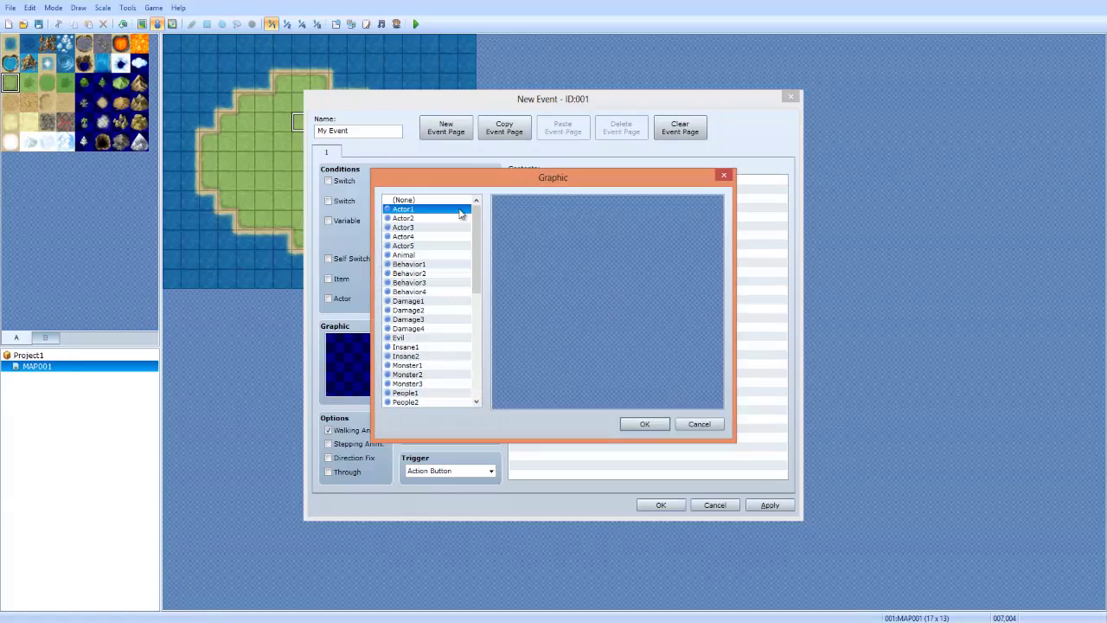
pyautogui.press('Down')
pyautogui.press('Down')
pyautogui.press('Down')
pyautogui.press('Down')
pyautogui.press('Down')
pyautogui.press('Down')
pyautogui.press('Down')
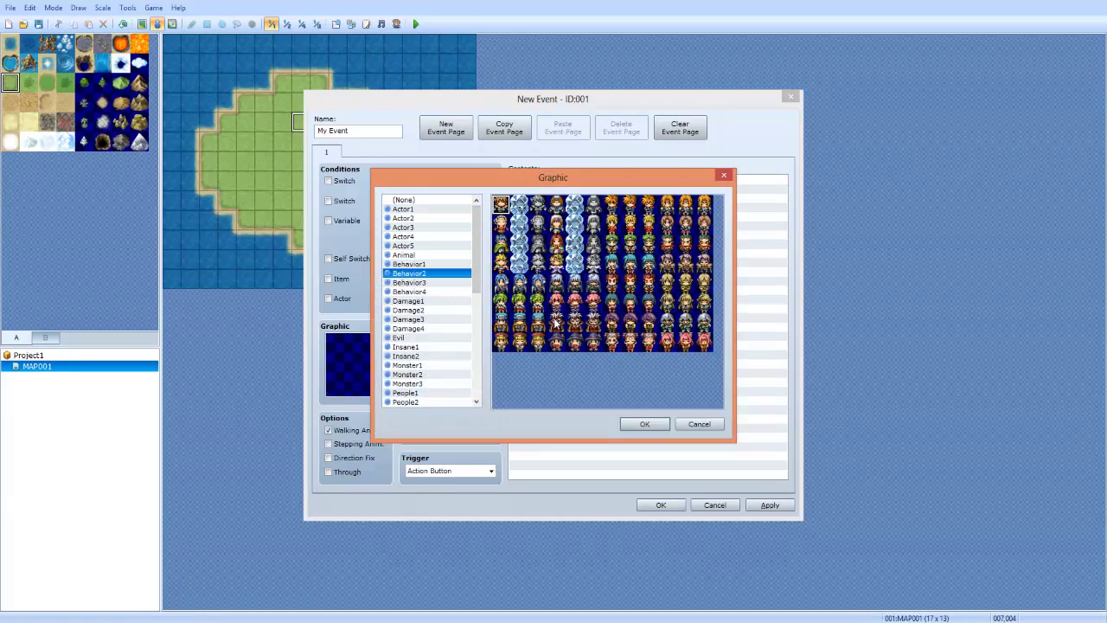
pyautogui.press('Down')
pyautogui.press('Down')
pyautogui.press('Down')
pyautogui.press('Down')
pyautogui.press('Down')
pyautogui.press('Down')
pyautogui.press('Down')
pyautogui.press('Down')
pyautogui.press('Down')
pyautogui.press('Down')
pyautogui.press('Down')
pyautogui.press('Down')
pyautogui.press('Down')
pyautogui.press('Down')
pyautogui.press('Down')
pyautogui.press('Down')
pyautogui.press('Down')
pyautogui.press('Down')
pyautogui.press('Down')
pyautogui.press('Down')
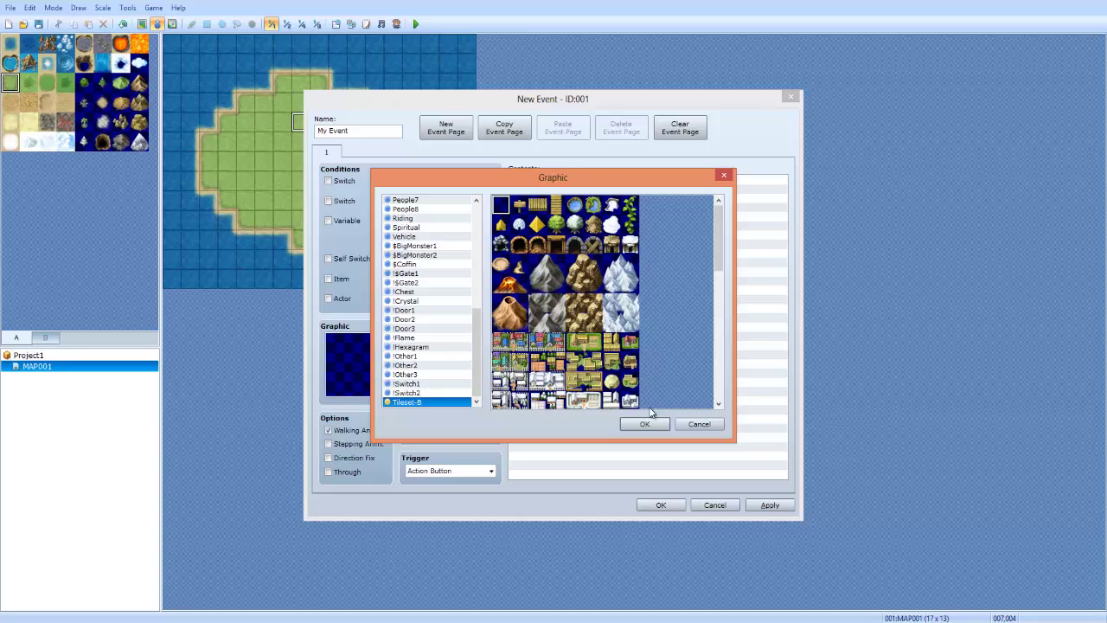
pyautogui.press('Down')
pyautogui.press('Up')
pyautogui.moveTo(717, 251); pyautogui.dragTo(724, 424)
pyautogui.moveTo(725, 335); pyautogui.dragTo(706, 223)
pyautogui.click(698, 423)
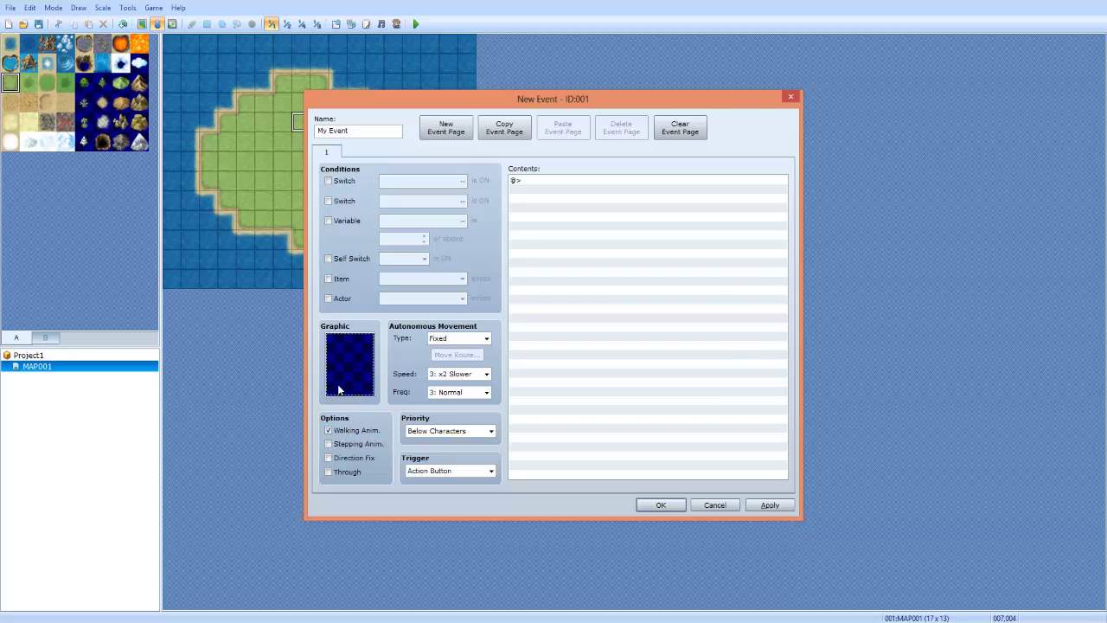
# Step: Set the event graphic to the orange-haired character from the Actor1 sheet
pyautogui.doubleClick(341, 389)
pyautogui.click(407, 209)
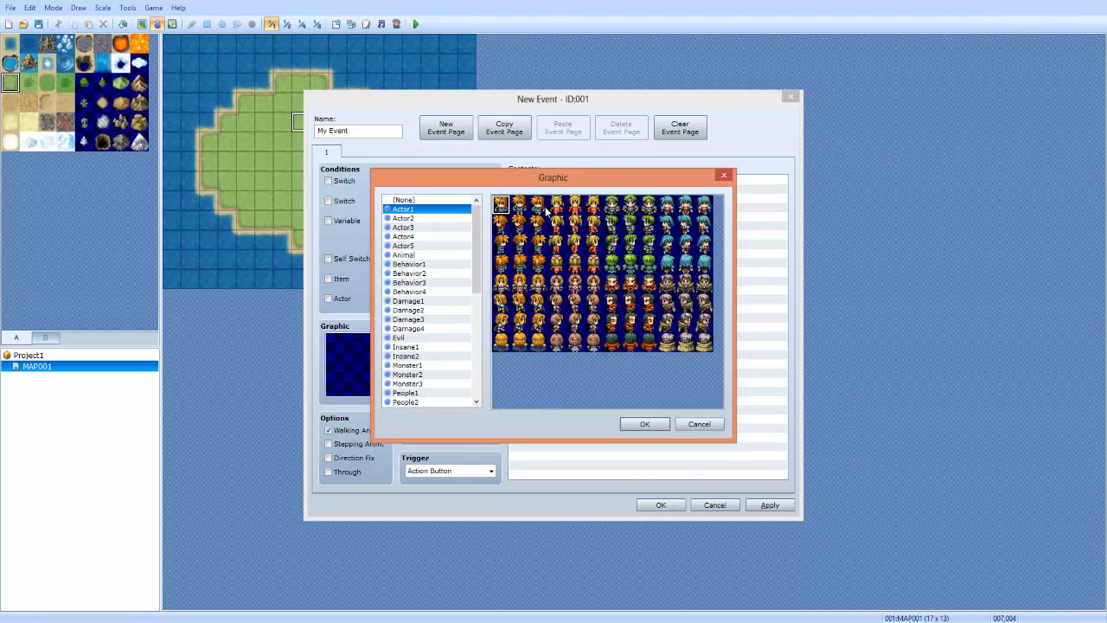
pyautogui.doubleClick(503, 209)
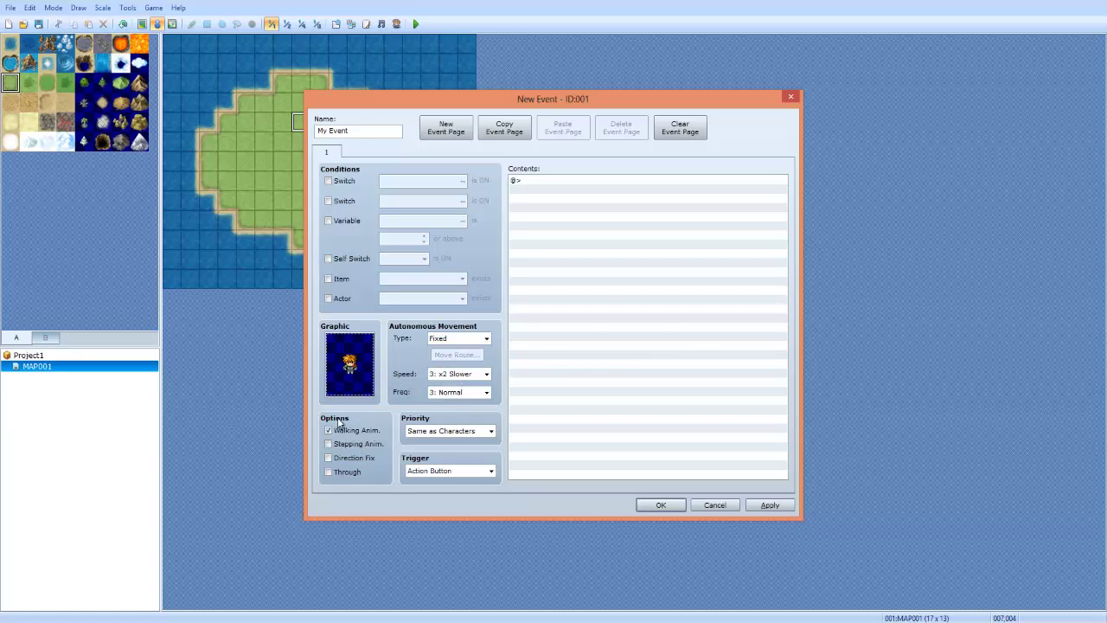
pyautogui.click(339, 430)
pyautogui.click(356, 430)
pyautogui.click(360, 445)
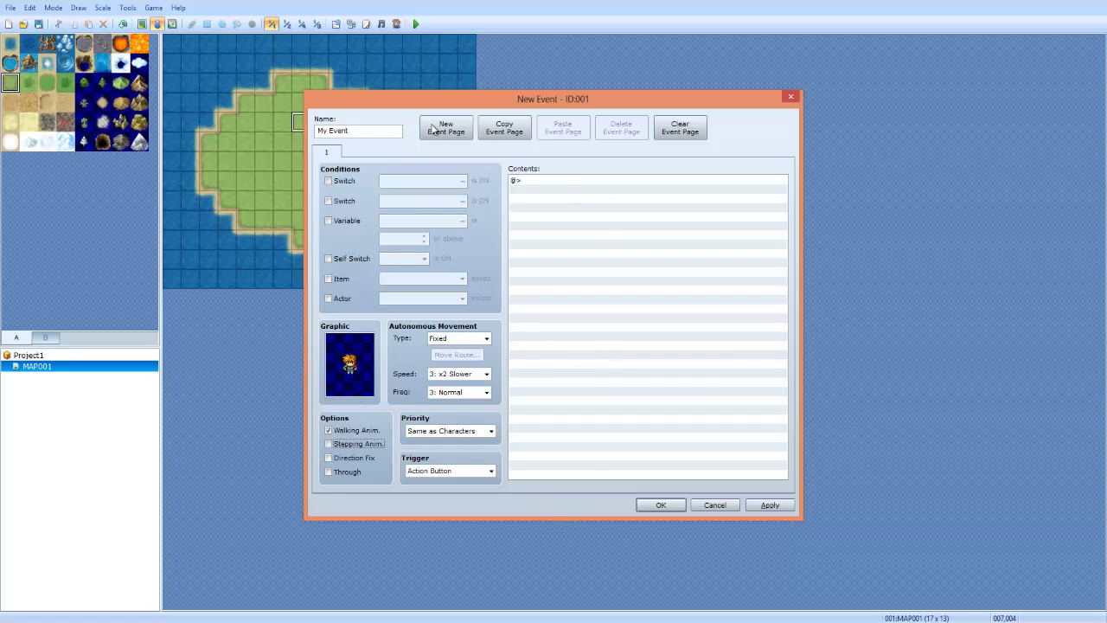
pyautogui.click(564, 183)
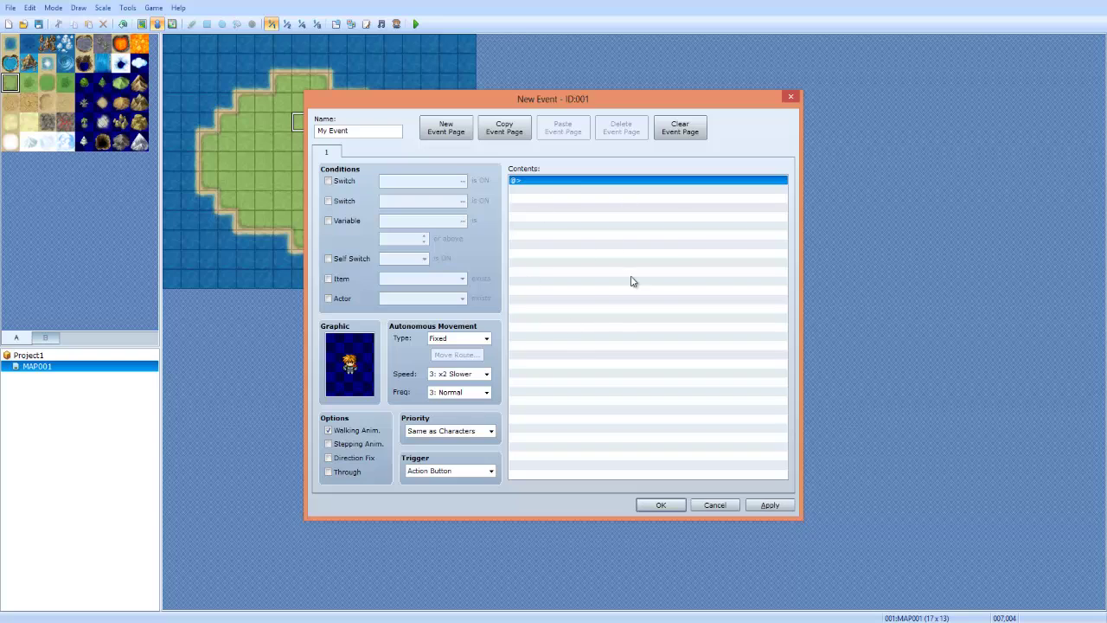
pyautogui.rightClick(545, 195)
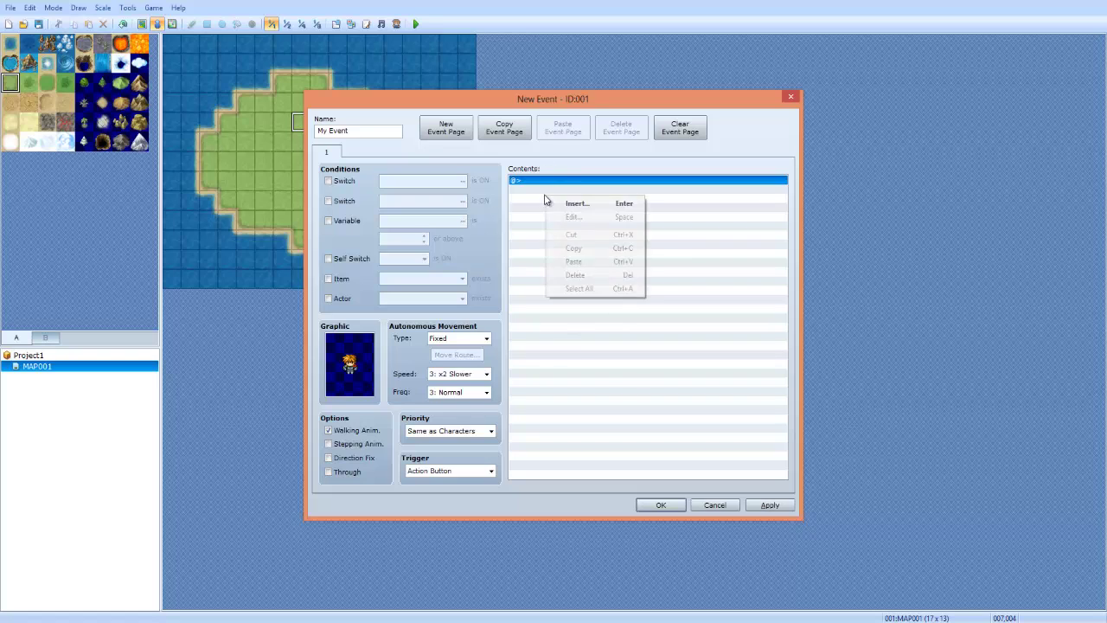
pyautogui.click(531, 213)
pyautogui.doubleClick(568, 216)
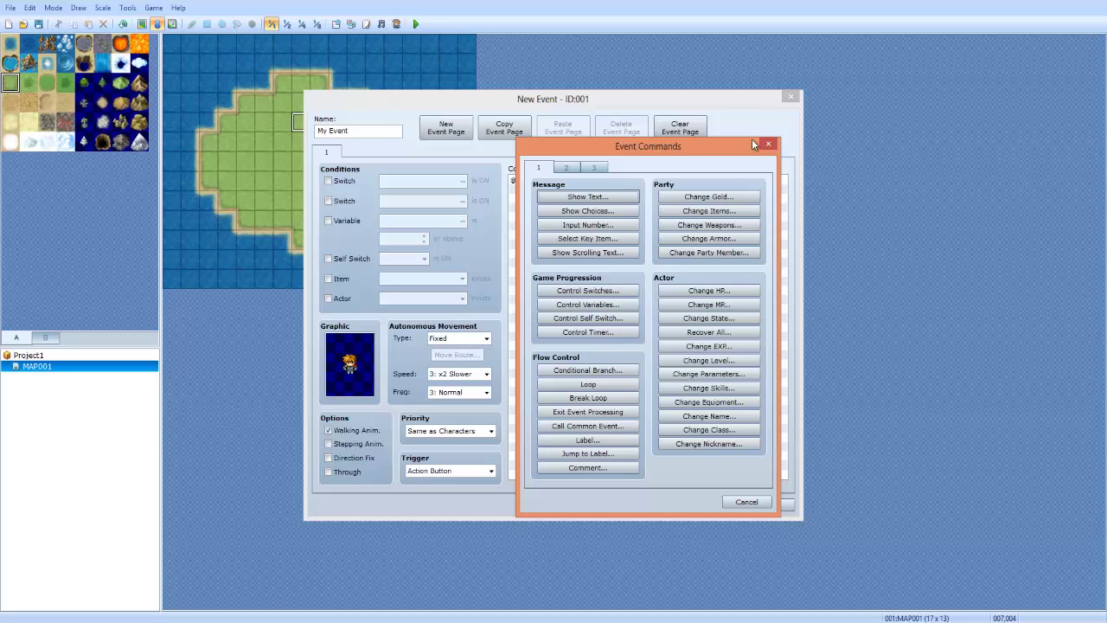
pyautogui.click(565, 166)
pyautogui.click(593, 167)
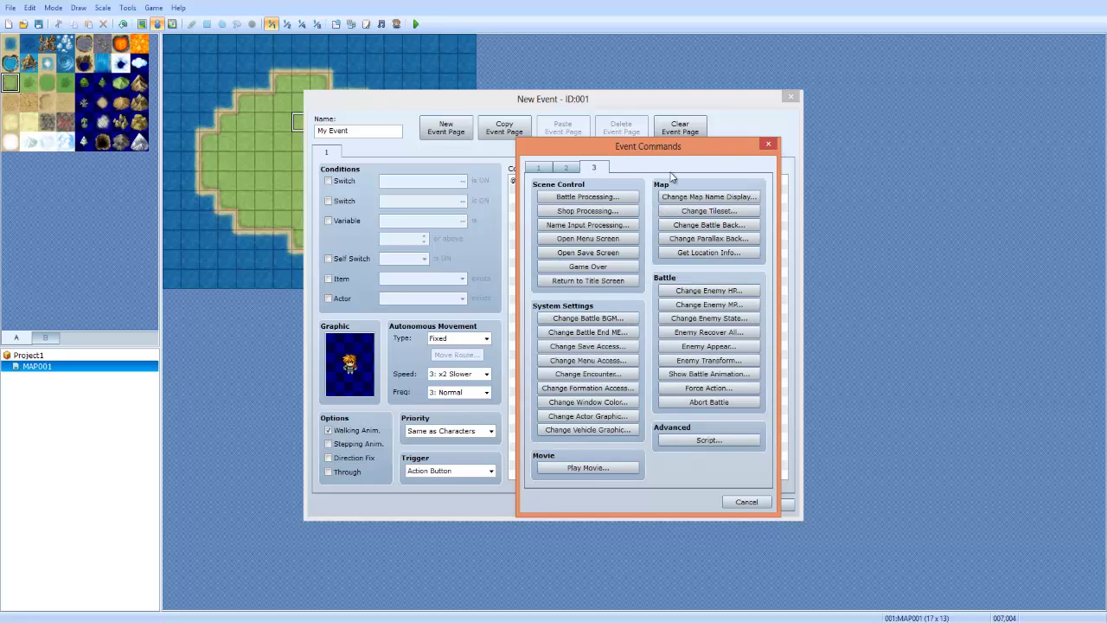
pyautogui.click(771, 143)
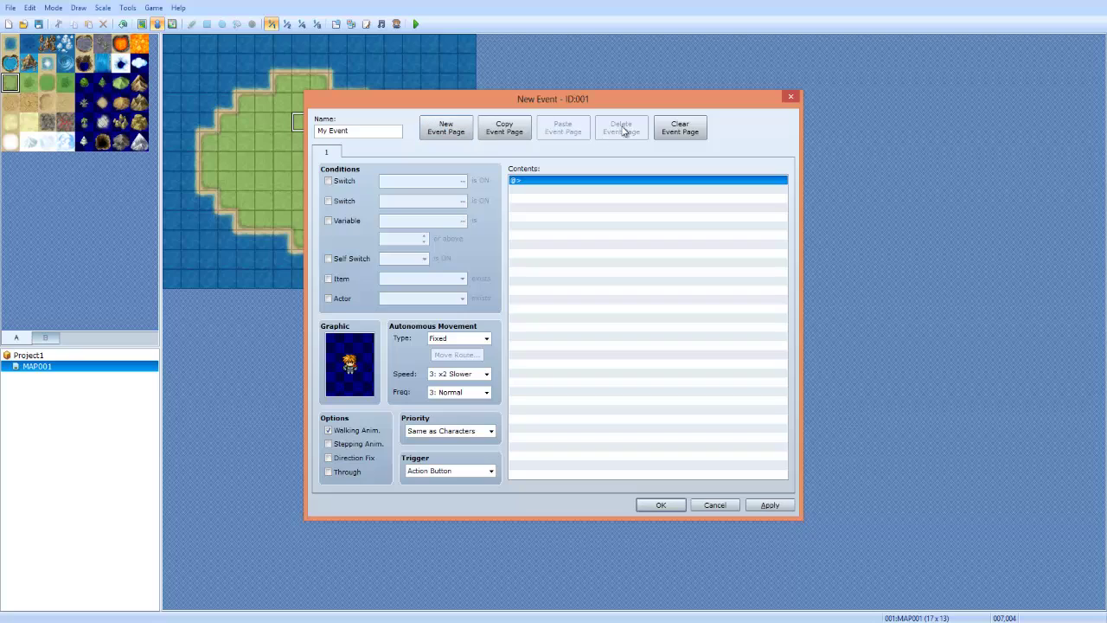
# Step: Clear the event page, then add a second page with a character sprite graphic
pyautogui.click(682, 135)
pyautogui.click(453, 129)
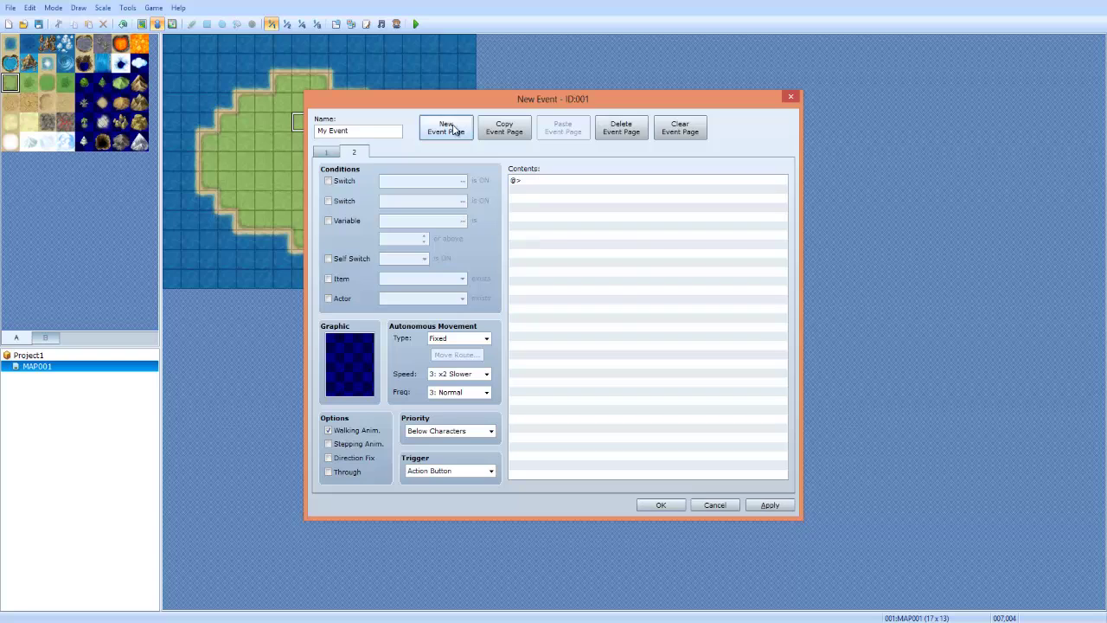
pyautogui.doubleClick(351, 344)
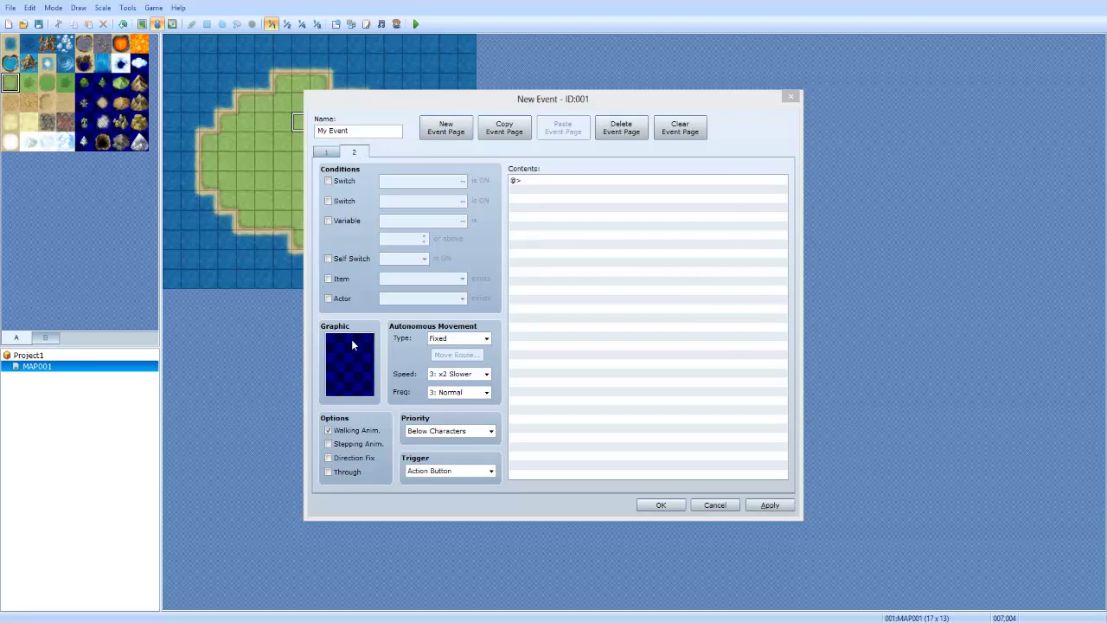
pyautogui.click(440, 276)
pyautogui.doubleClick(556, 225)
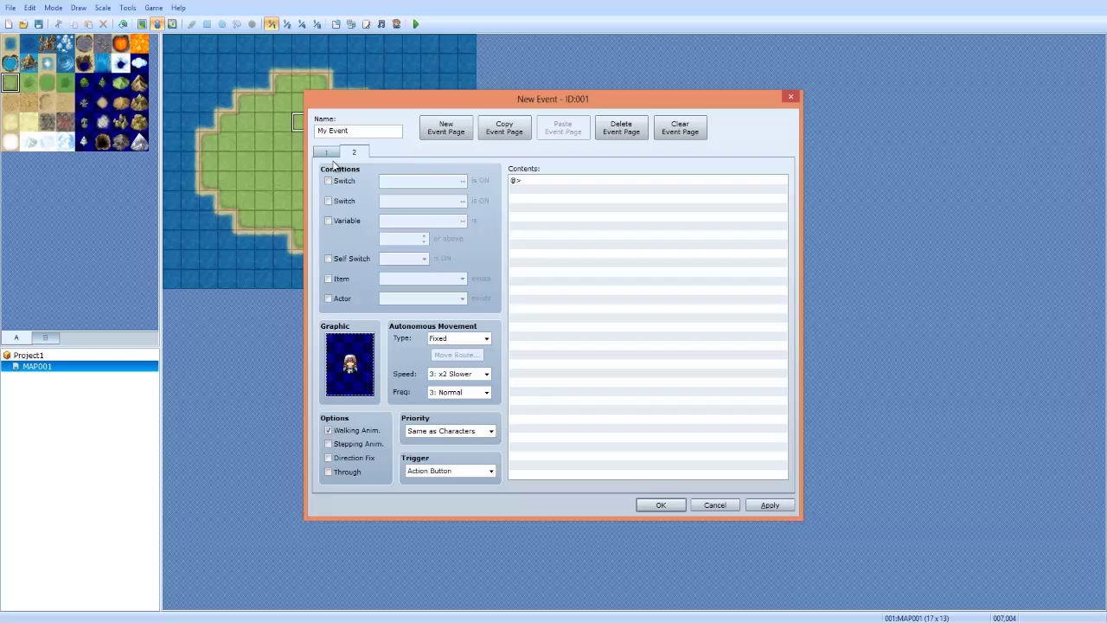
# Step: Give page 1 a Behavior2 character, then delete page 2 and clear page 1
pyautogui.click(328, 154)
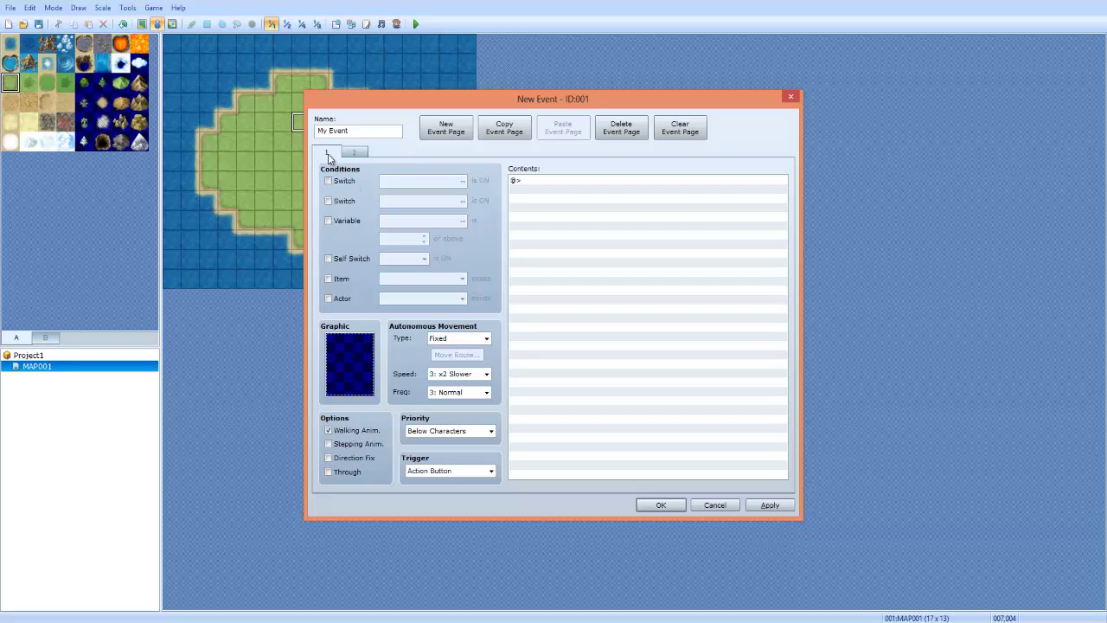
pyautogui.doubleClick(358, 383)
pyautogui.click(422, 273)
pyautogui.click(554, 226)
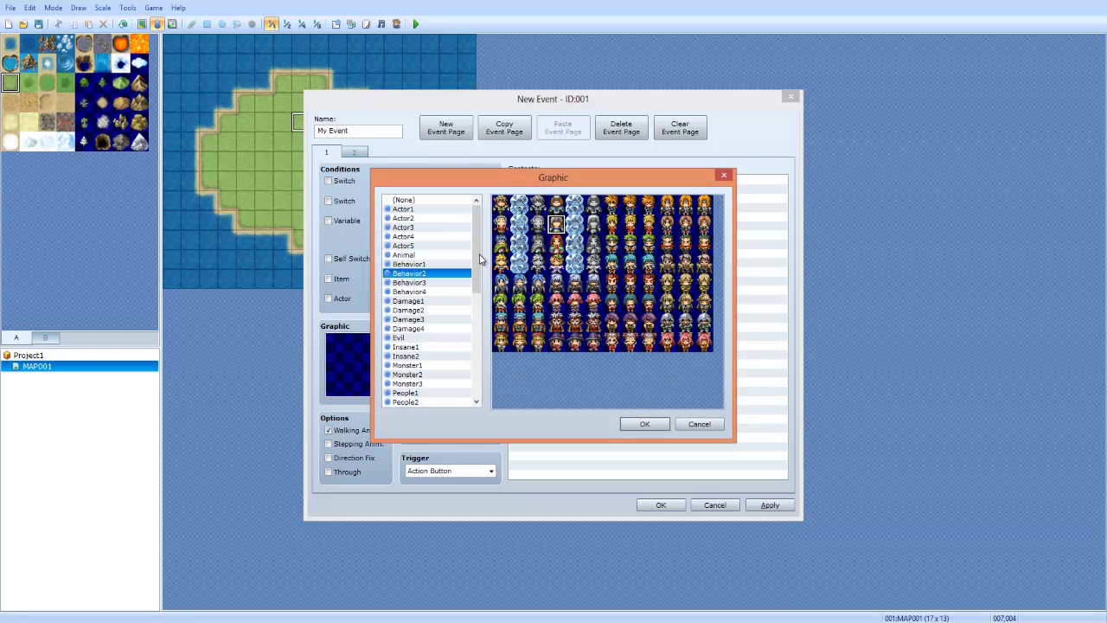
pyautogui.doubleClick(553, 225)
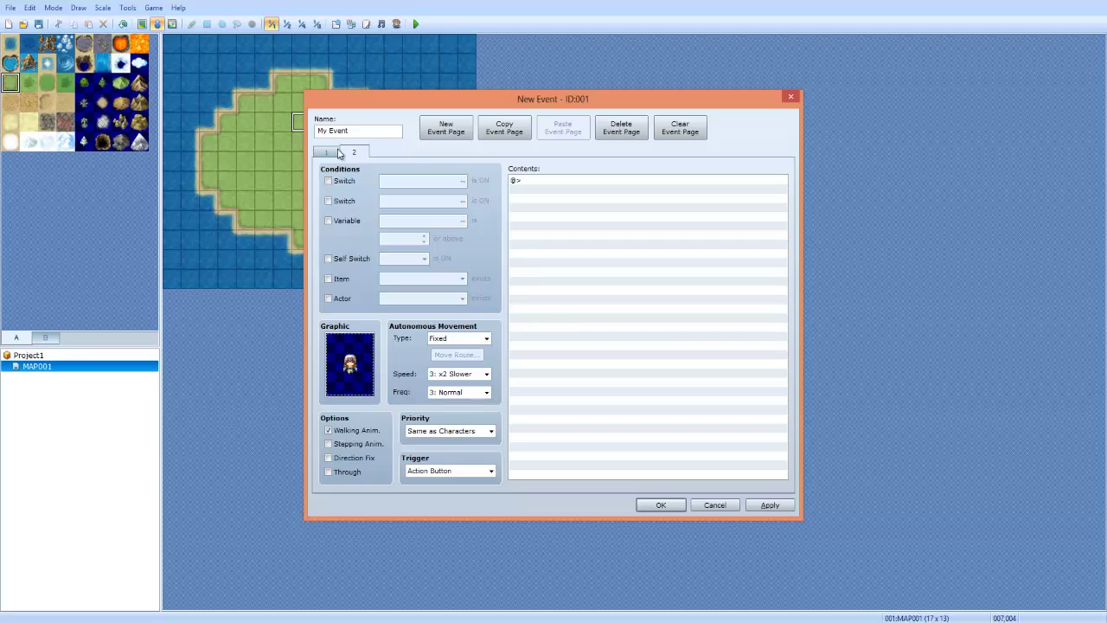
pyautogui.click(621, 128)
pyautogui.click(679, 128)
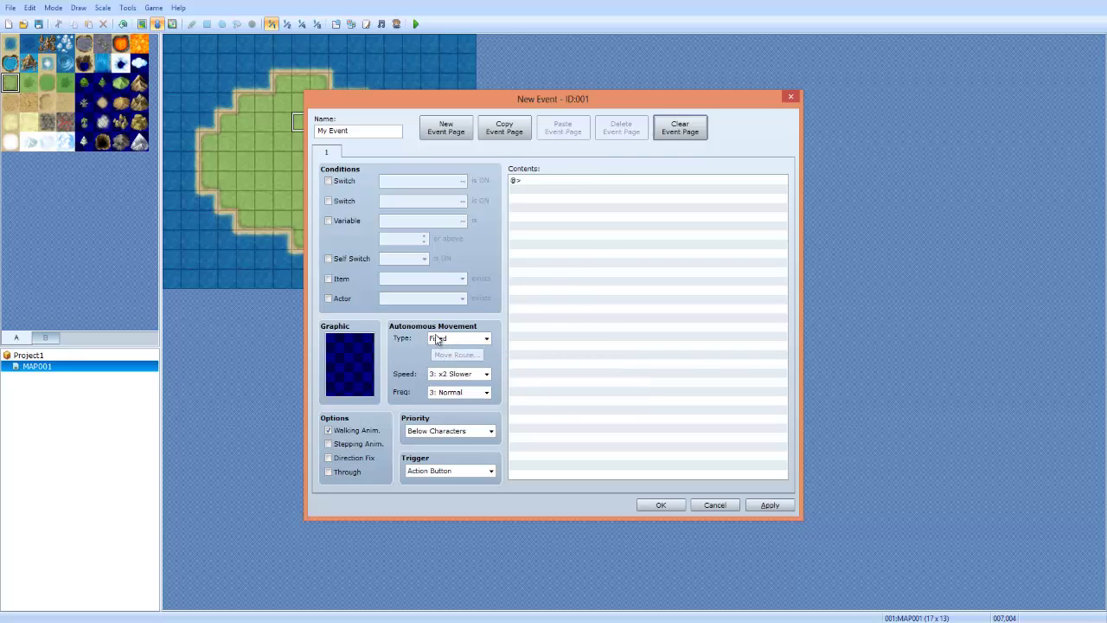
# Step: Try Random movement at 3: Normal frequency and 3: x2 Slower speed, then switch to Approach
pyautogui.click(441, 338)
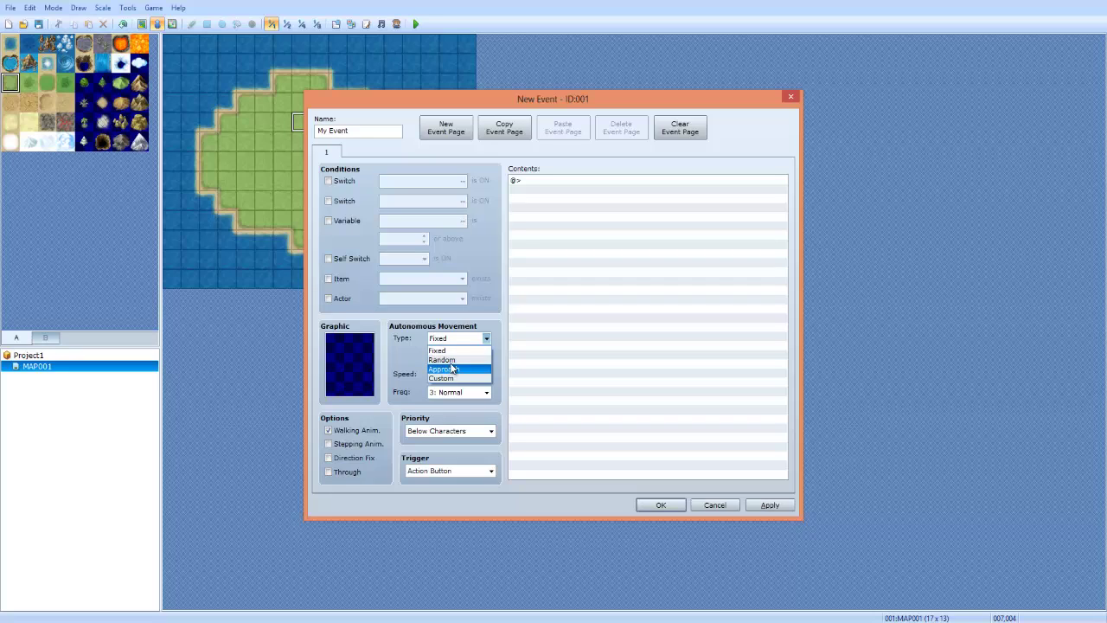
pyautogui.click(453, 358)
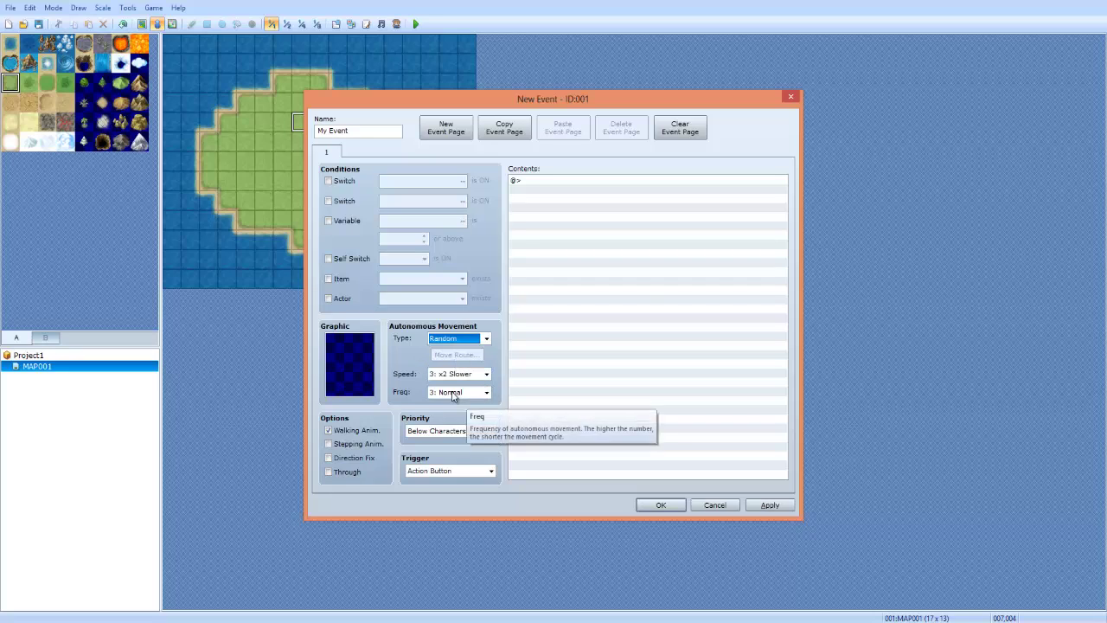
pyautogui.click(453, 392)
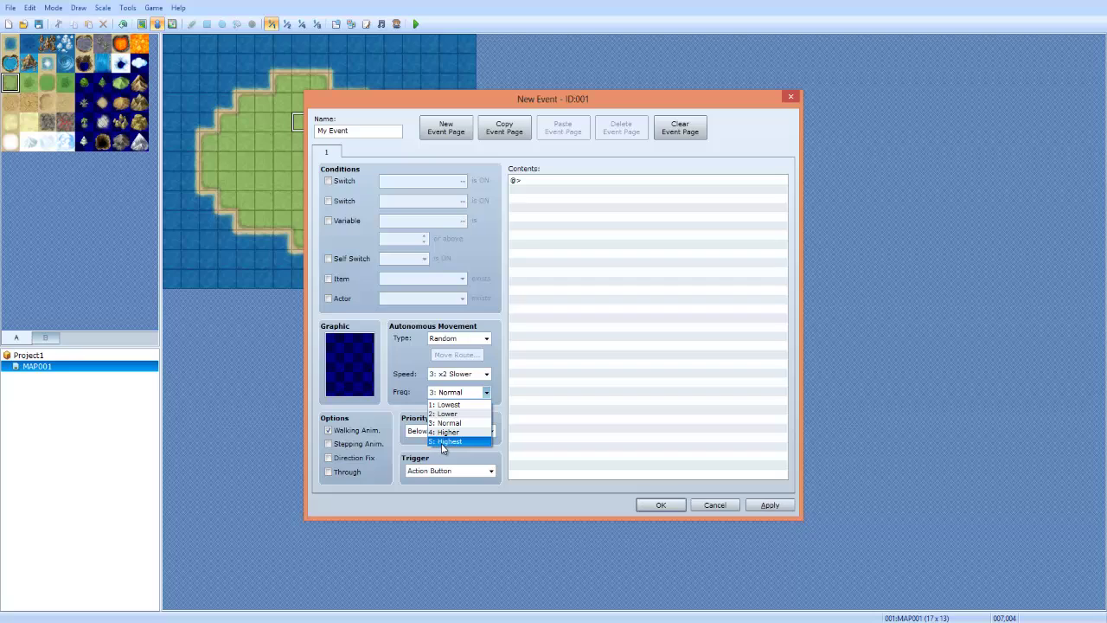
pyautogui.click(445, 441)
pyautogui.click(458, 374)
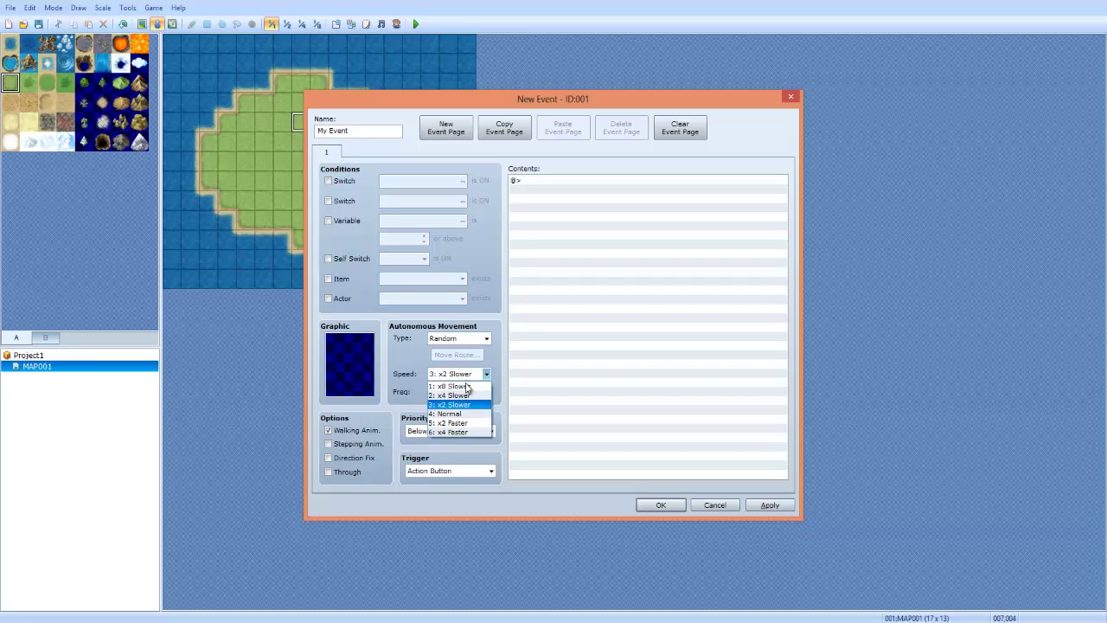
pyautogui.click(481, 380)
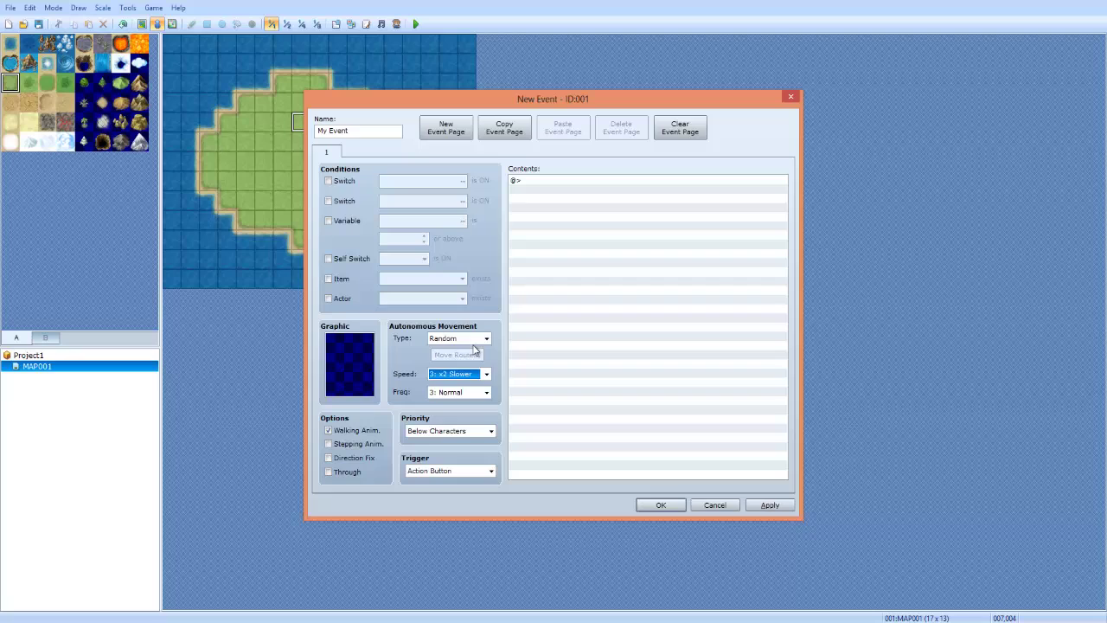
pyautogui.click(476, 339)
pyautogui.click(467, 369)
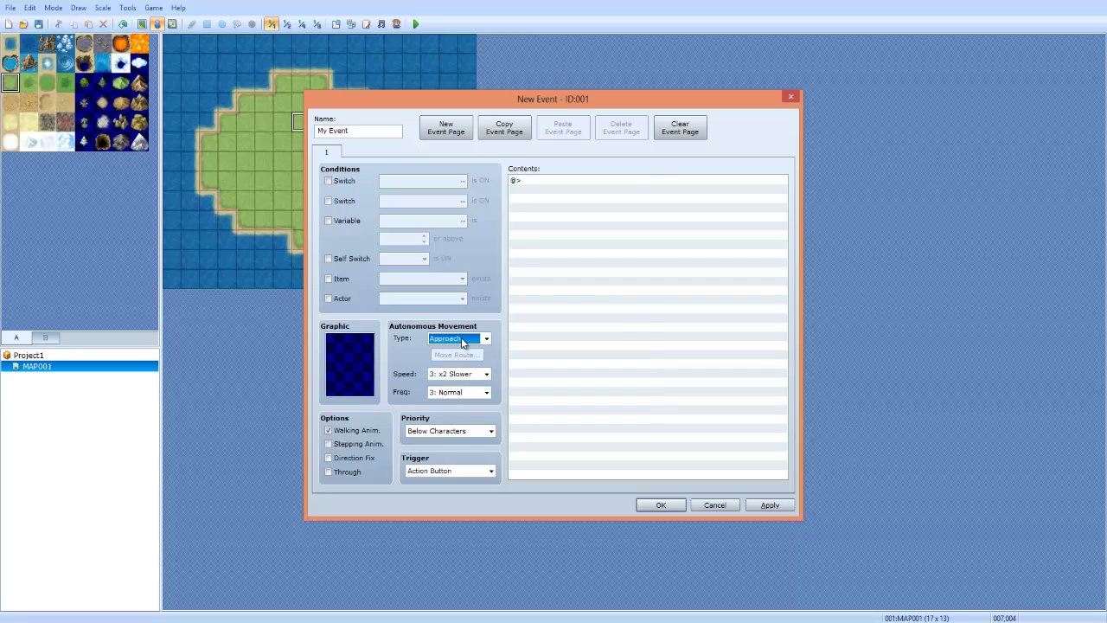
pyautogui.click(463, 339)
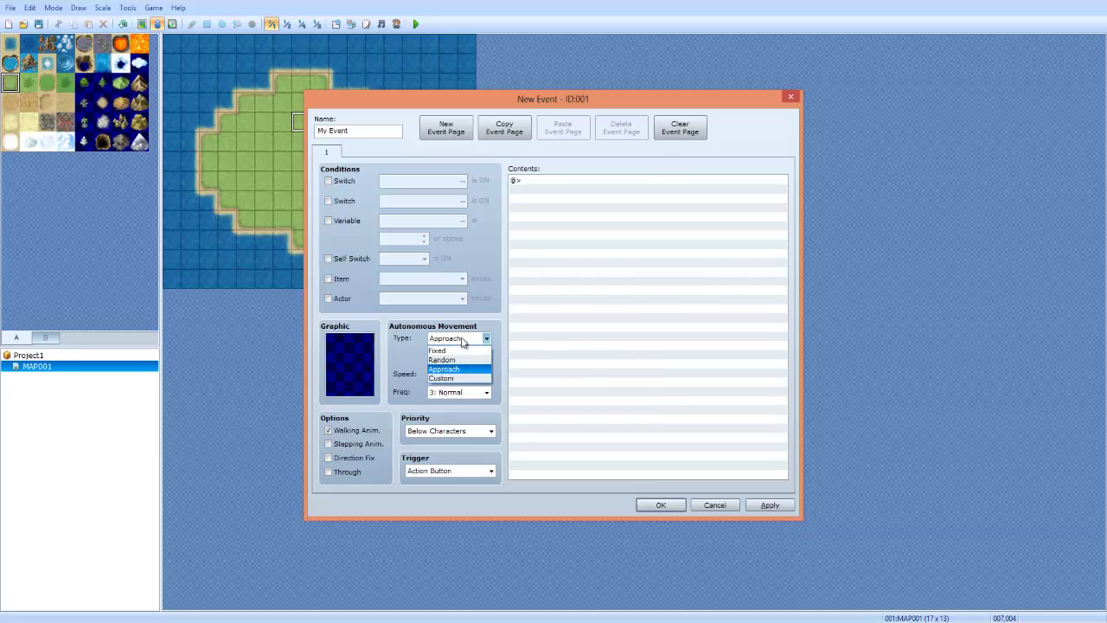
pyautogui.click(471, 378)
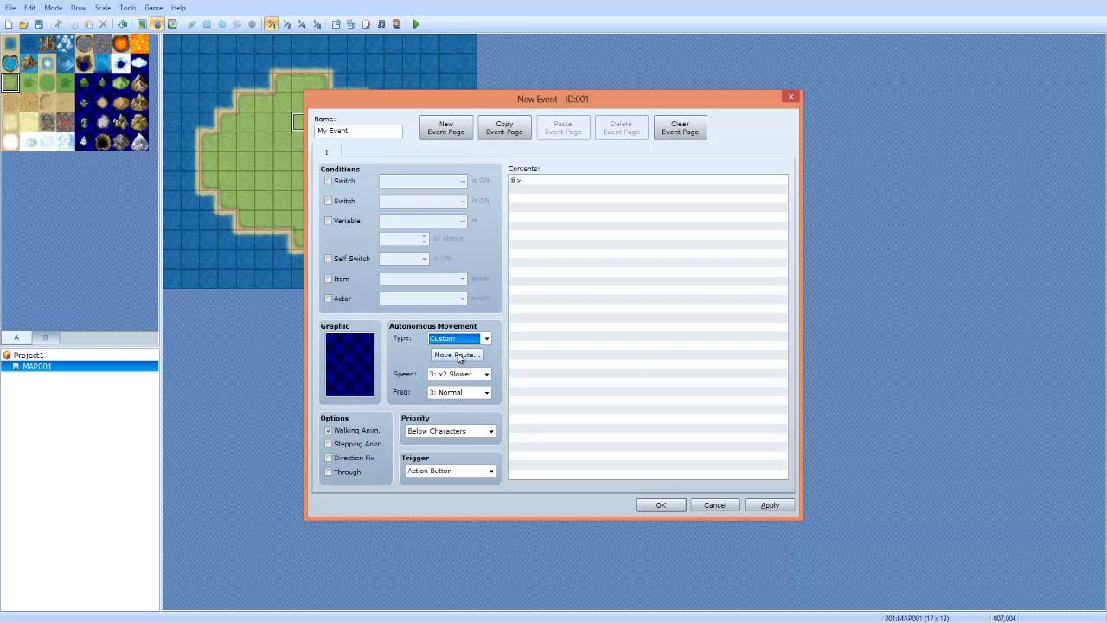
pyautogui.click(456, 355)
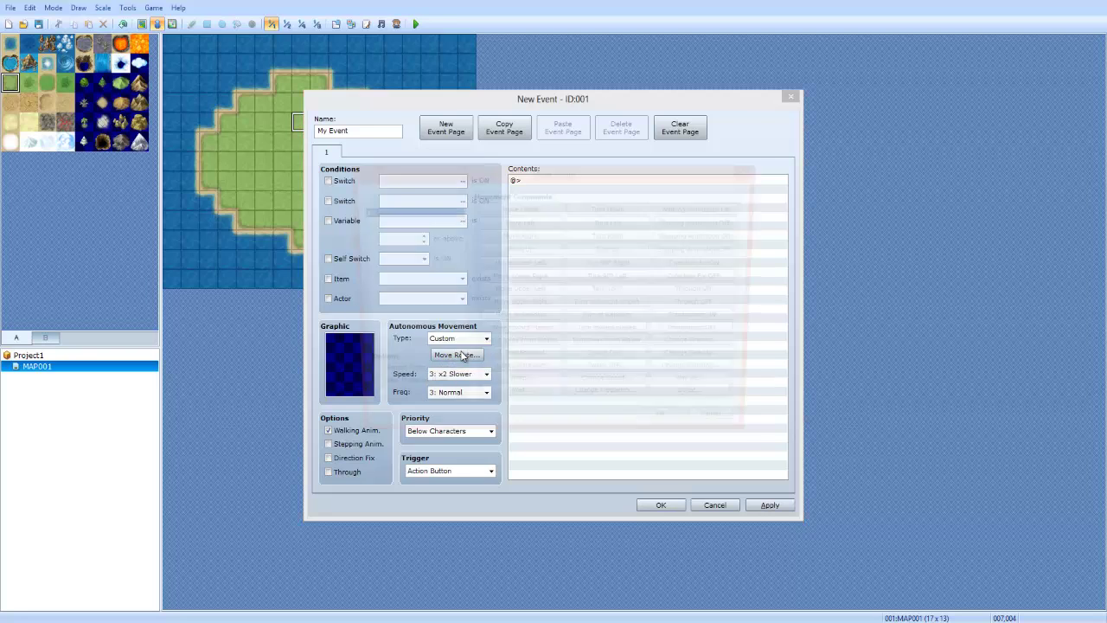
pyautogui.moveTo(550, 178); pyautogui.dragTo(757, 170)
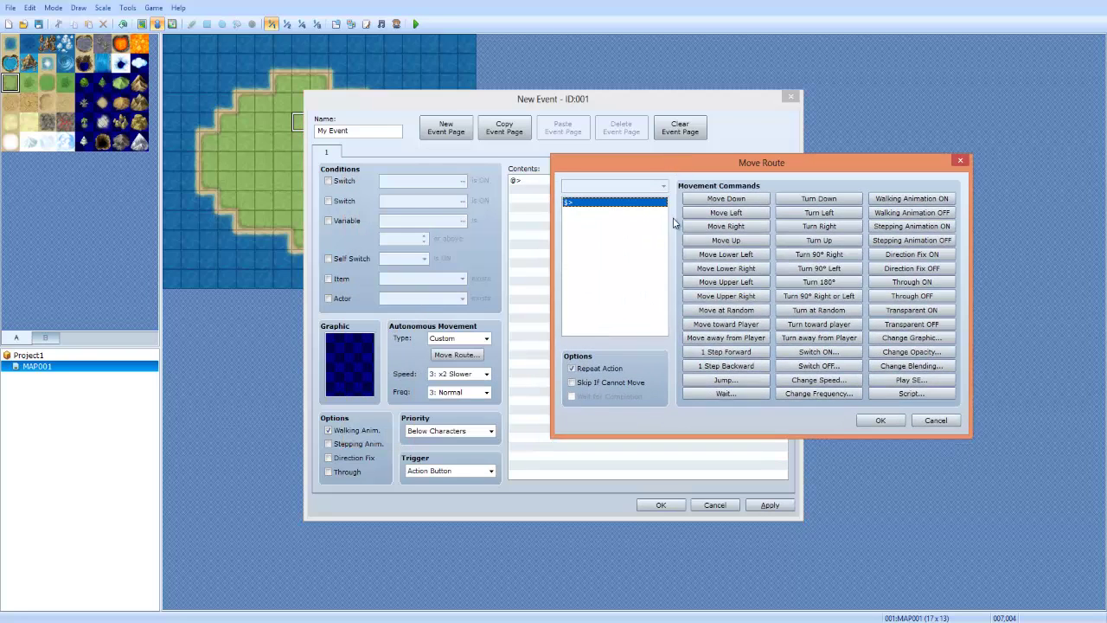
pyautogui.click(935, 420)
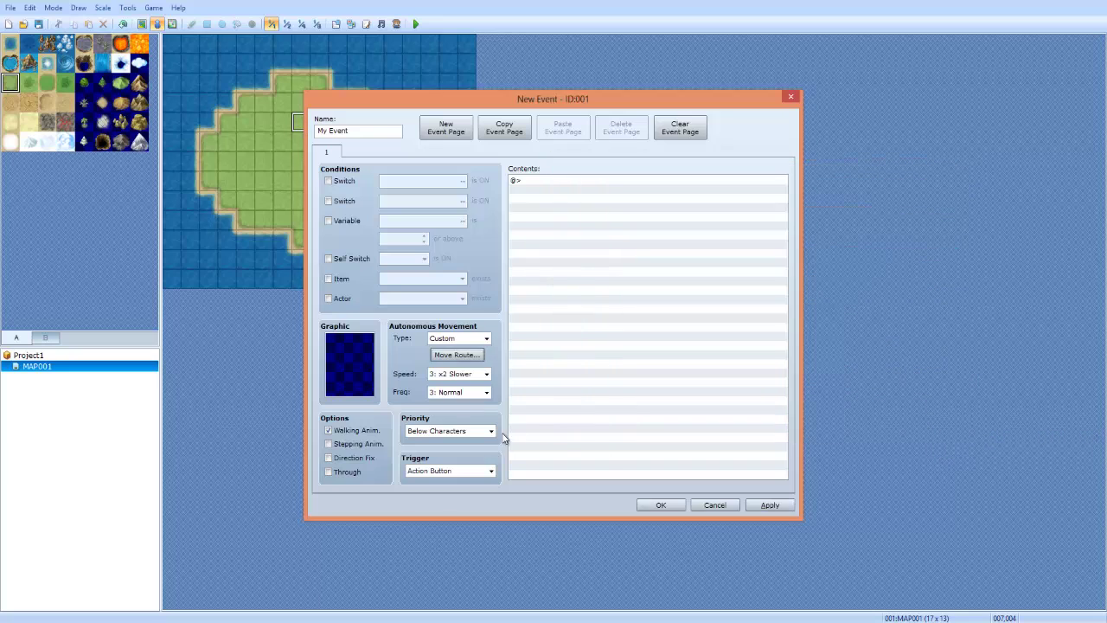
# Step: Change the Priority dropdown to Above Characters
pyautogui.click(435, 434)
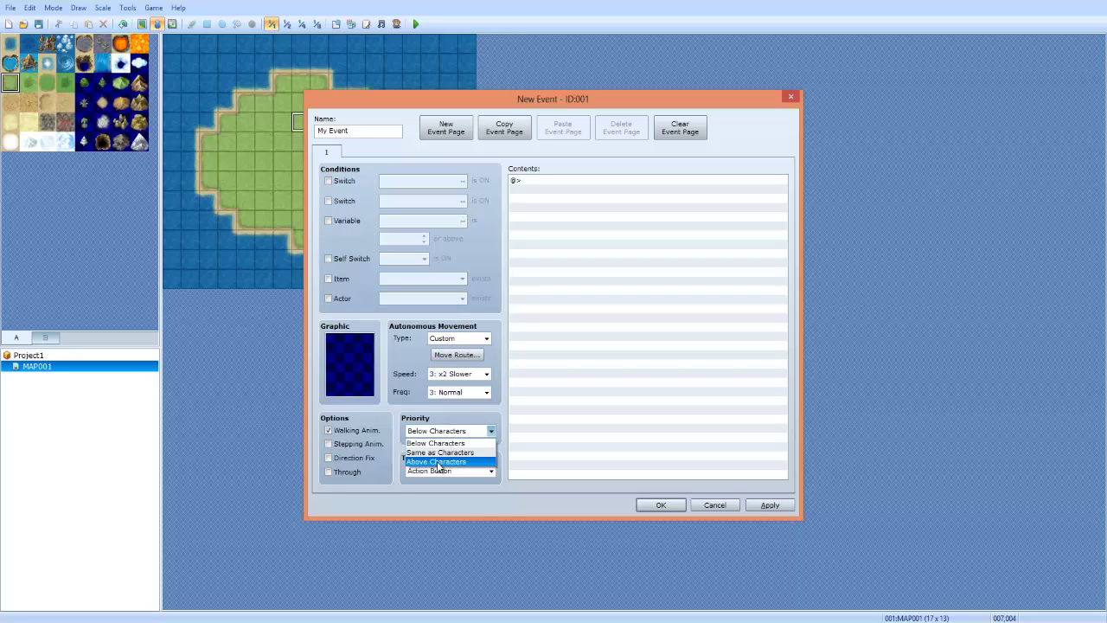
pyautogui.click(428, 462)
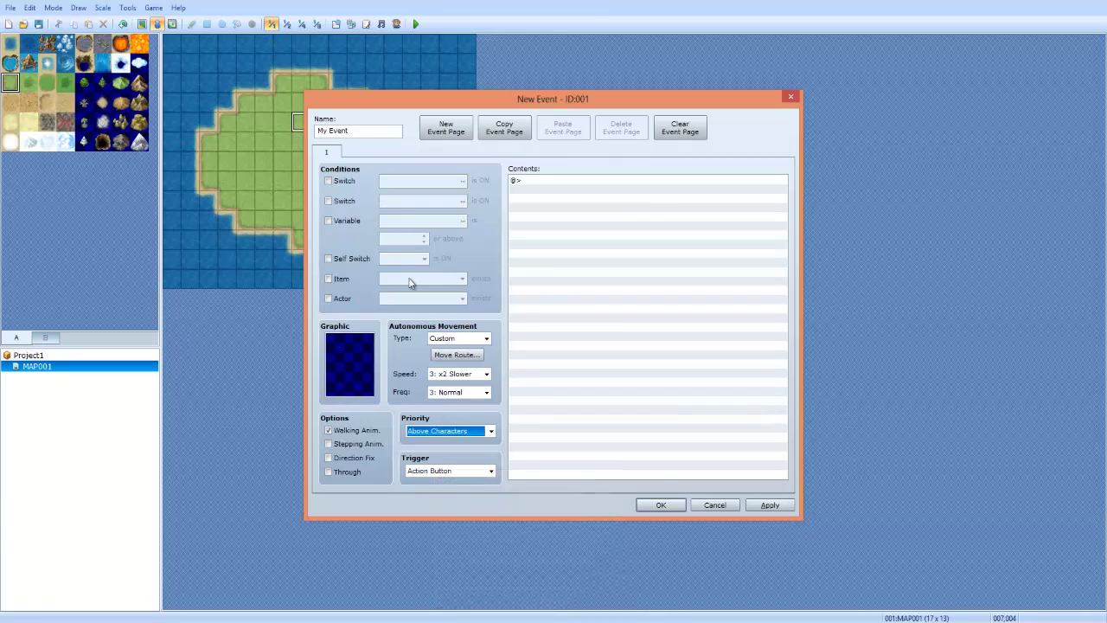
# Step: Set the trigger to Parallel Process, then clear the event page back to defaults
pyautogui.click(449, 470)
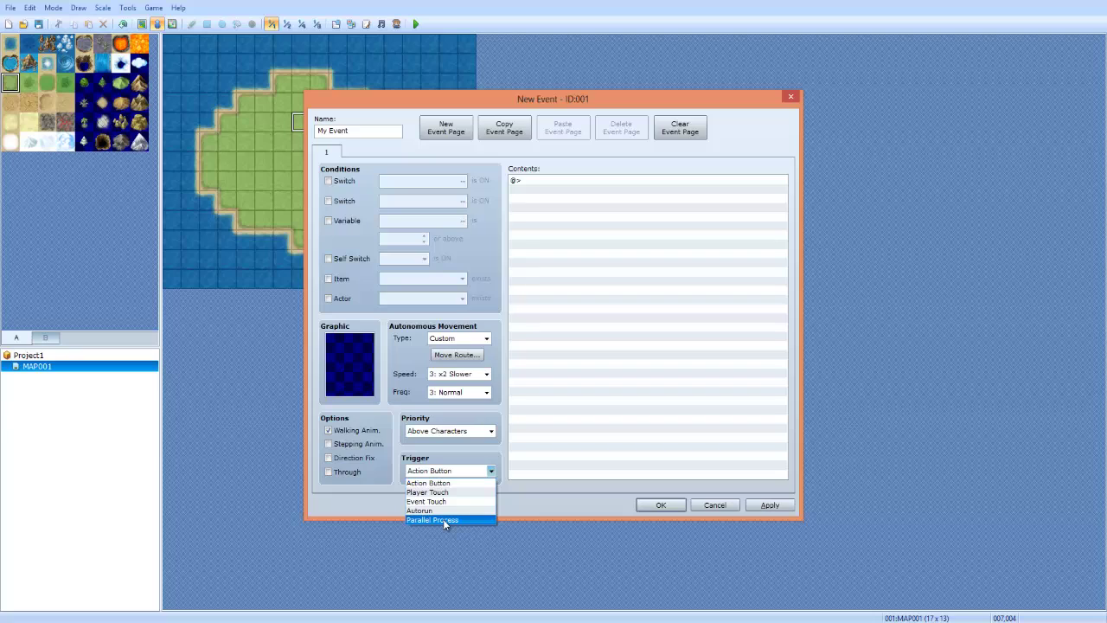
pyautogui.click(443, 520)
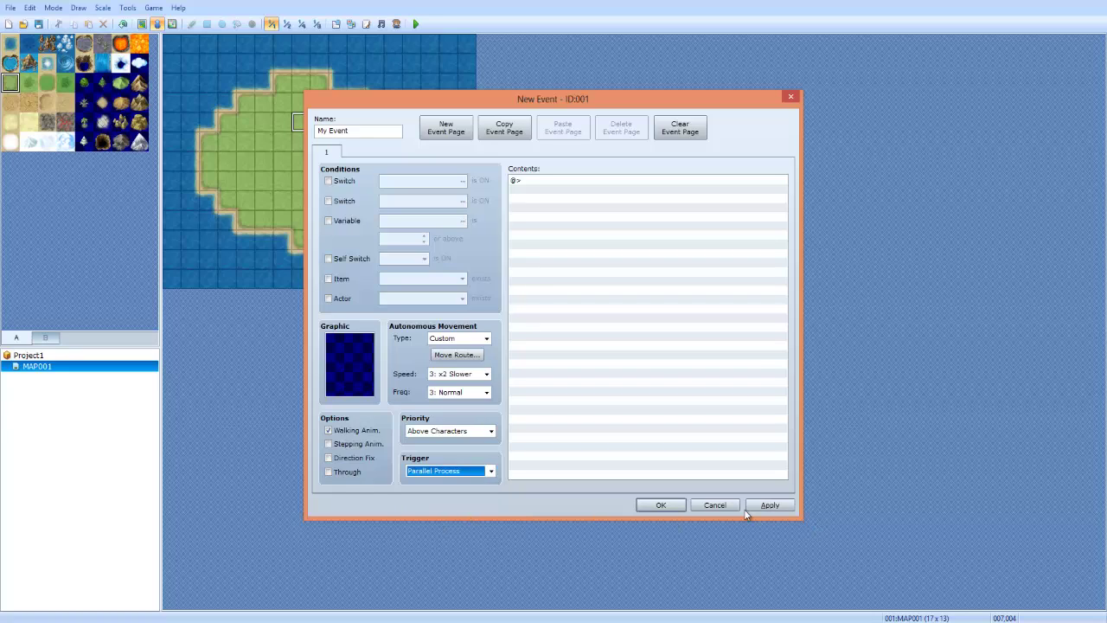
pyautogui.click(664, 376)
pyautogui.click(672, 131)
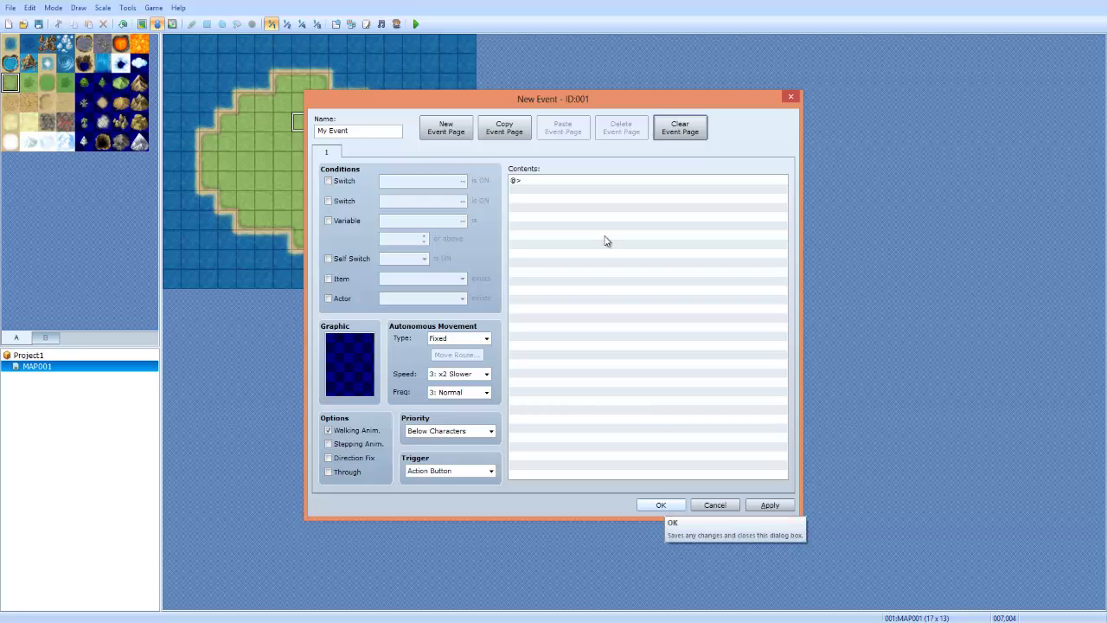
# Step: Confirm the New Event dialog with OK to place My Event on MAP001
pyautogui.click(620, 339)
pyautogui.click(659, 505)
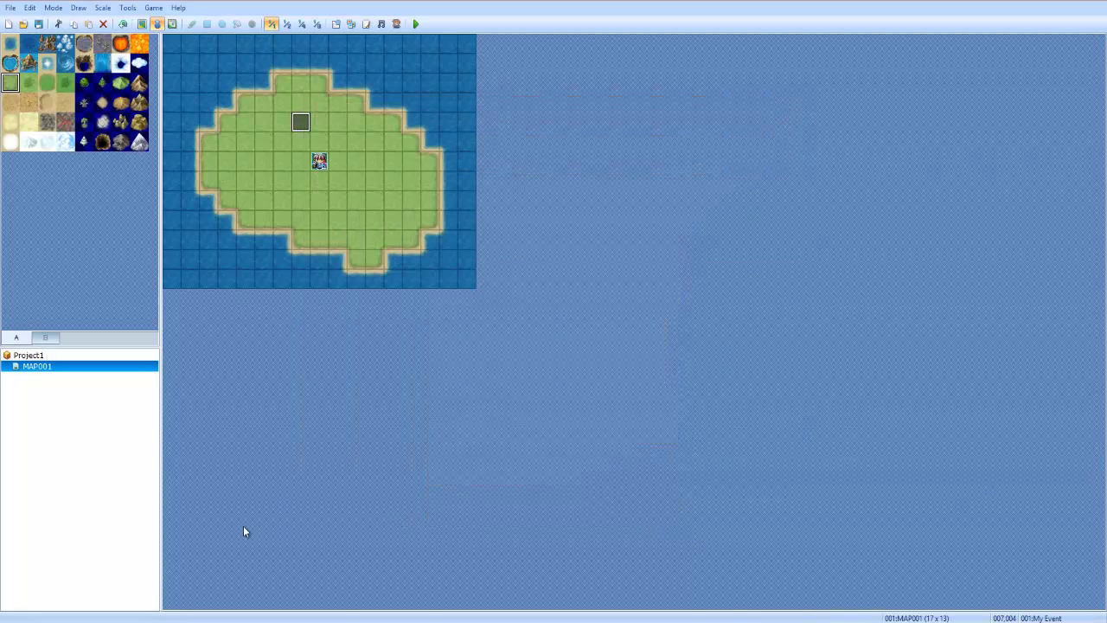